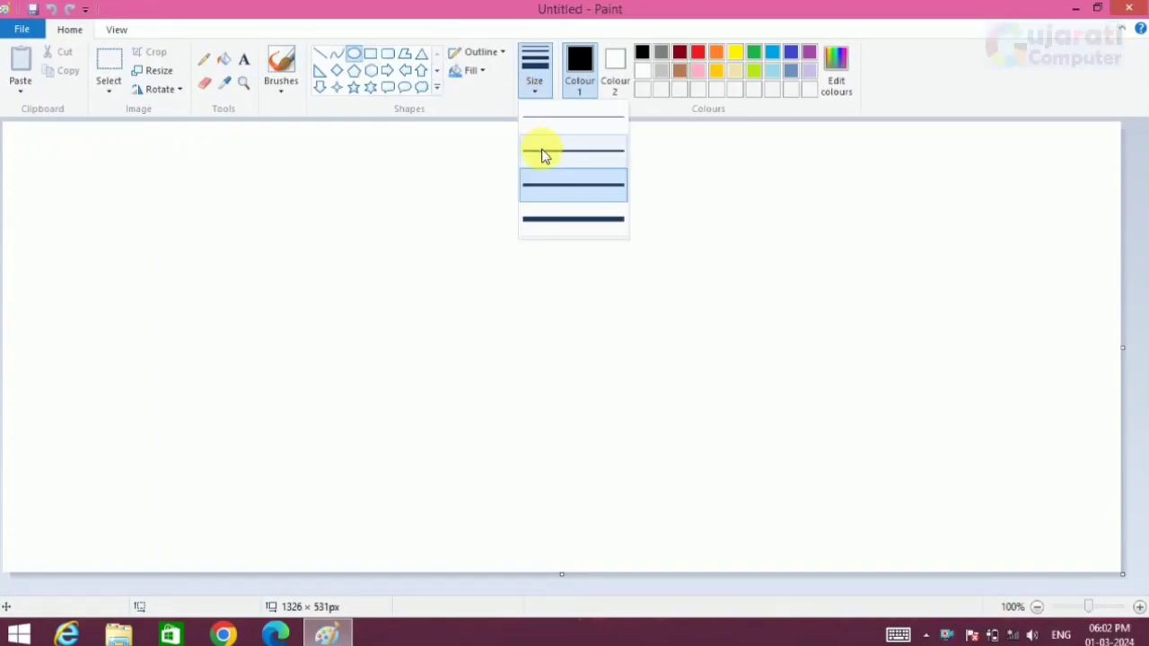
Draw a small black circle in the middle of the canvas and a vertical line through its centre
left_click_drag(444, 304, 492, 347)
left_click(320, 53)
left_click(1139, 607)
left_click_drag(1143, 243, 1143, 328)
left_click_drag(535, 589, 714, 590)
mouse_move(575, 310)
left_mouse_down()
mouse_move(575, 405)
mouse_move(595, 403)
left_mouse_up()
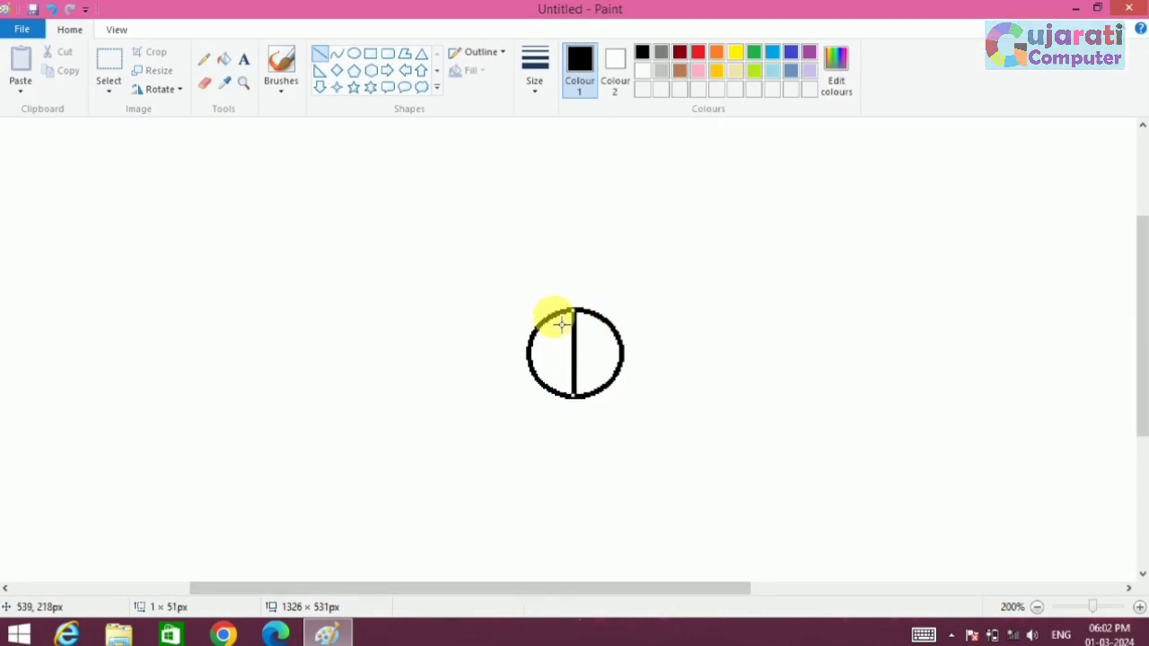
Draw evenly spaced vertical lines across the left half of the circle
mouse_move(550, 319)
left_mouse_down()
mouse_move(551, 395)
mouse_move(569, 388)
left_mouse_up()
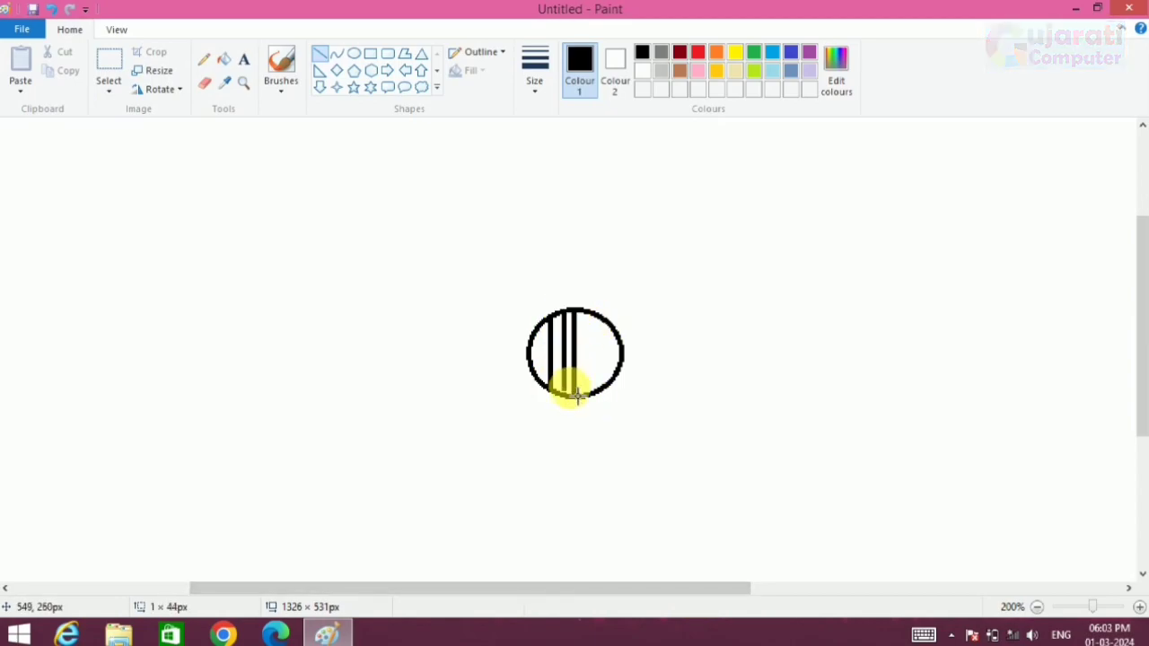
key("Left")
left_click_drag(546, 339, 545, 383)
Draw evenly spaced vertical lines across the right half of the circle, undoing misplaced lines
left_click_drag(591, 320, 606, 396)
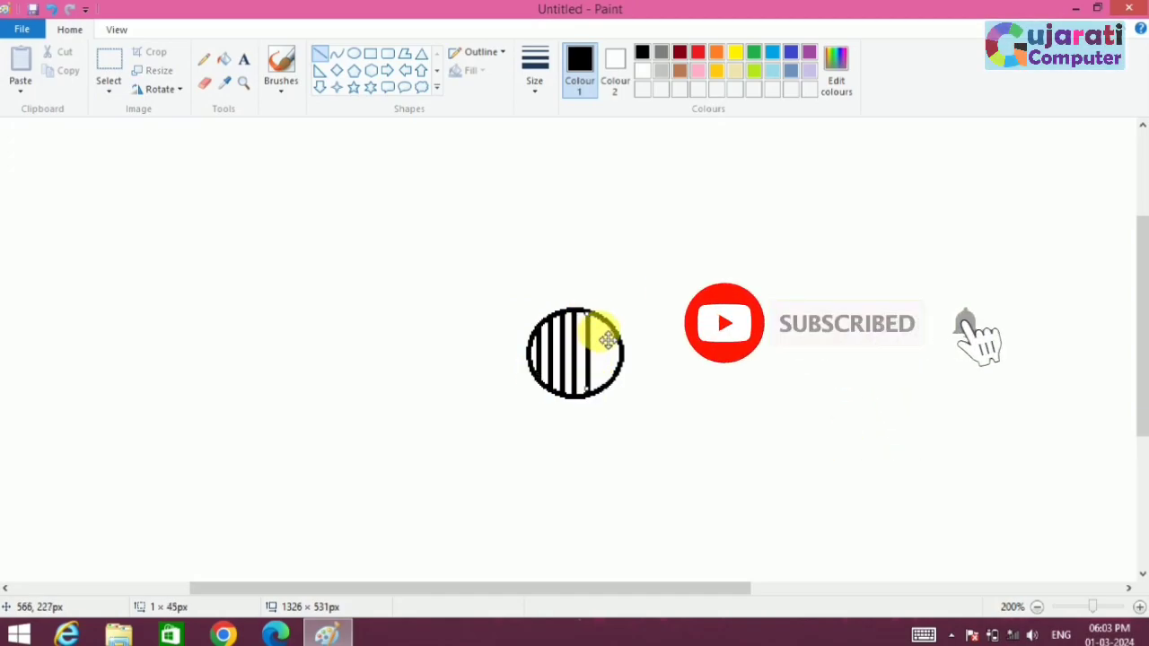
left_click_drag(610, 321, 628, 385)
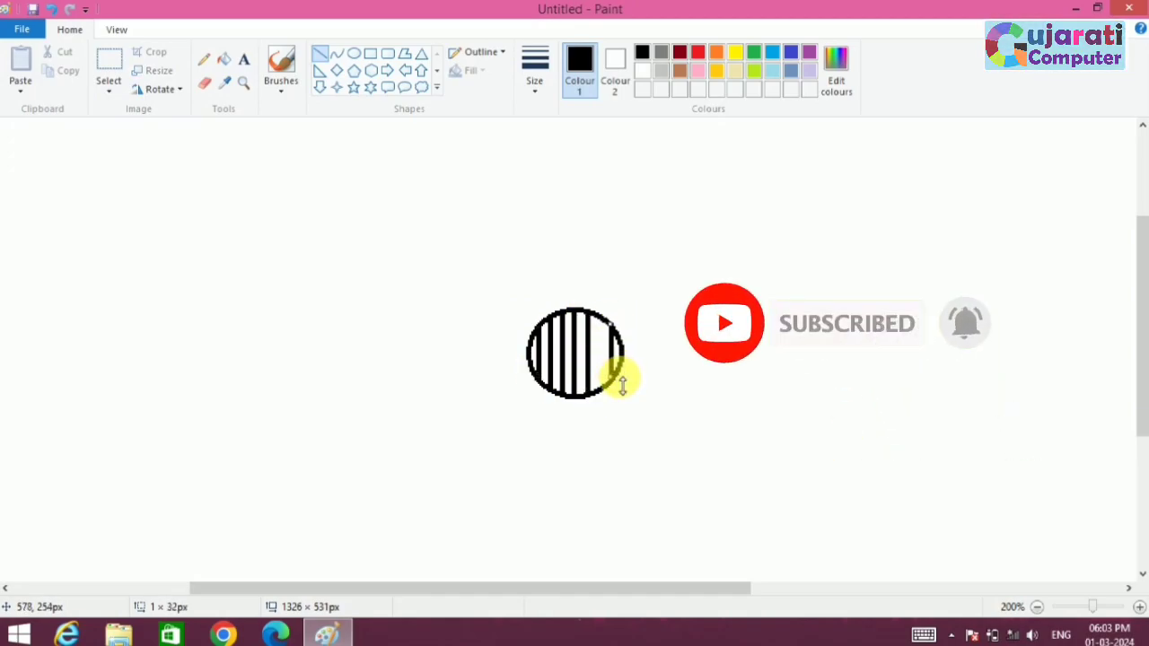
key("ctrl+z")
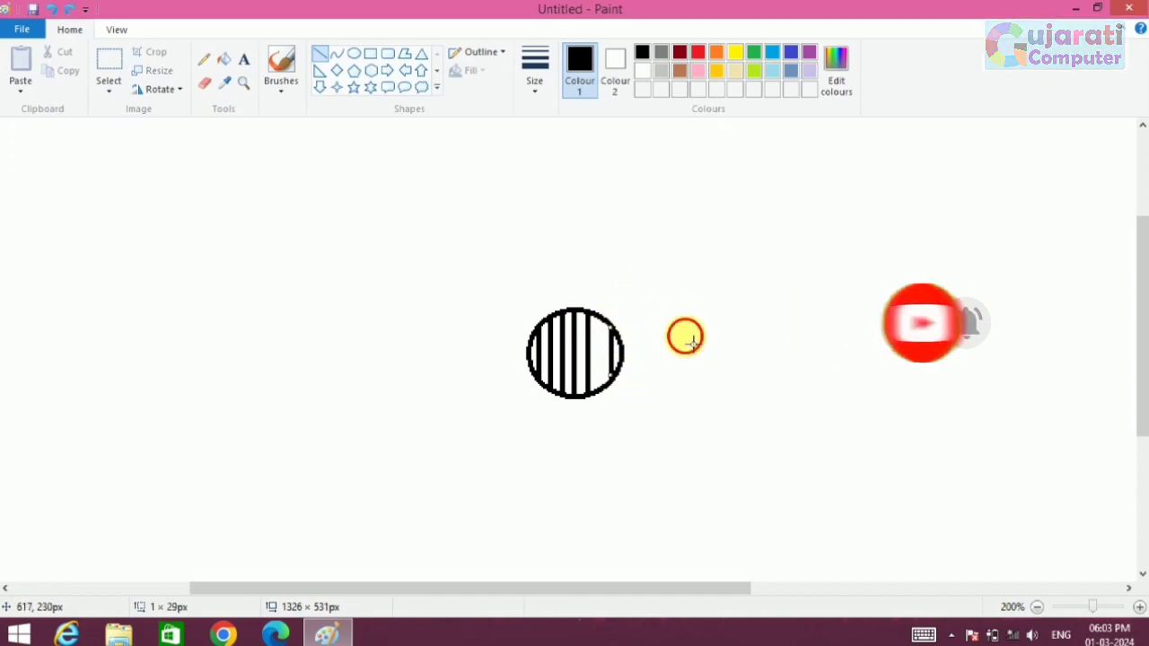
left_click_drag(617, 321, 618, 388)
key("ctrl+z")
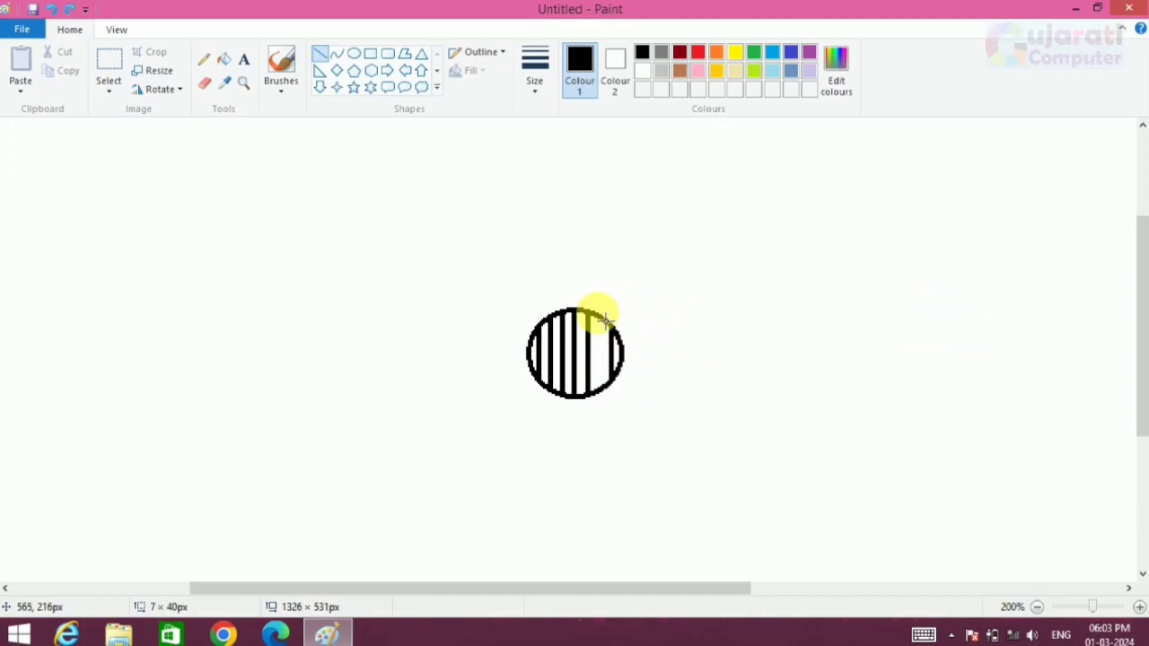
left_click_drag(599, 318, 610, 392)
left_click(680, 359)
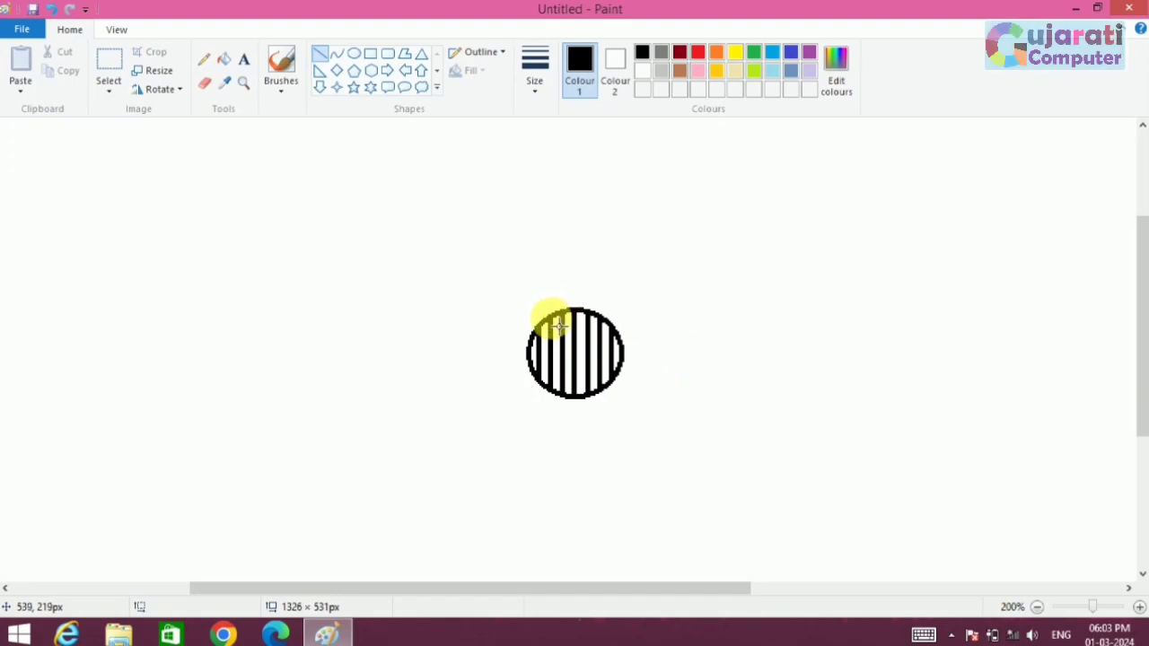
Draw evenly spaced horizontal lines across the circle from its upper part down to the centre
mouse_move(573, 328)
left_mouse_down()
mouse_move(599, 329)
mouse_move(613, 344)
left_mouse_up()
left_click(685, 336)
left_click(619, 350)
left_click_drag(532, 343, 623, 343)
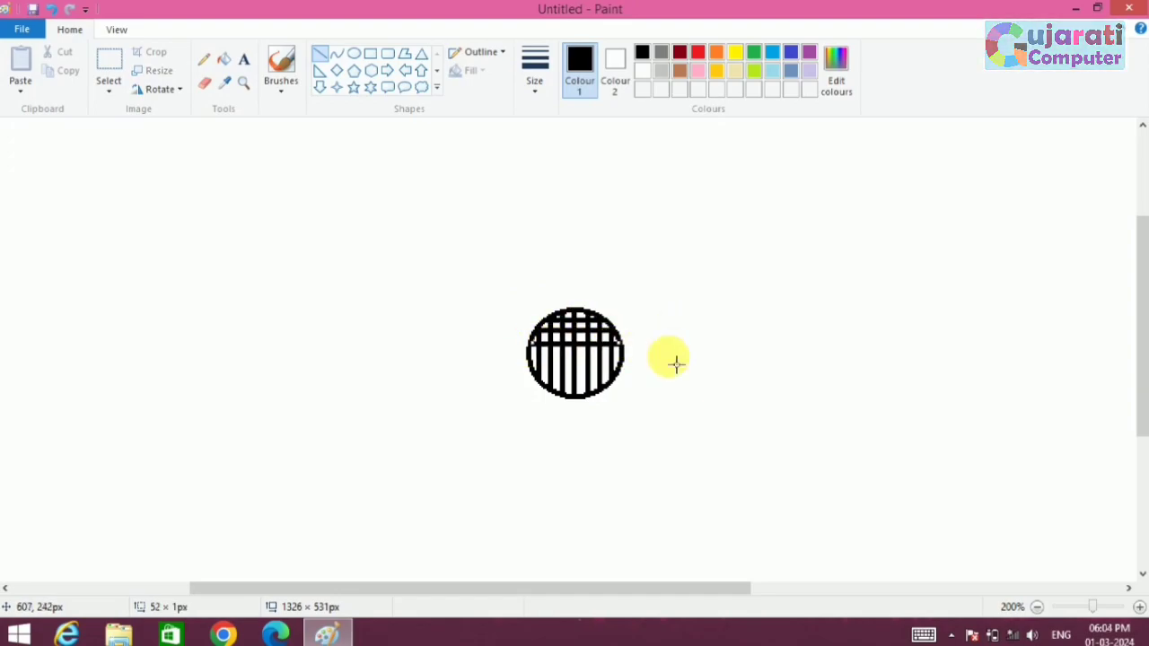
left_click(676, 362)
left_click_drag(528, 363, 629, 364)
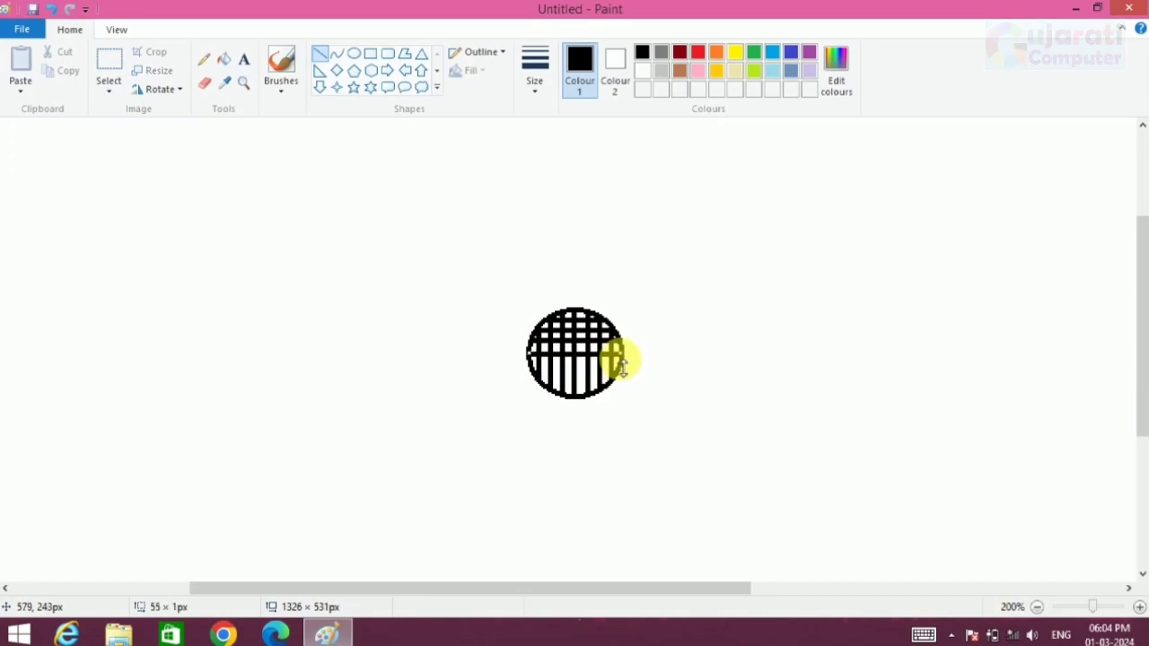
Draw horizontal lines across the lower half of the circle to complete the grid
left_click(649, 371)
left_click_drag(534, 373, 610, 375)
left_click(690, 387)
left_click_drag(541, 387, 621, 389)
left_click(670, 385)
left_click_drag(546, 406, 602, 406)
left_click(669, 397)
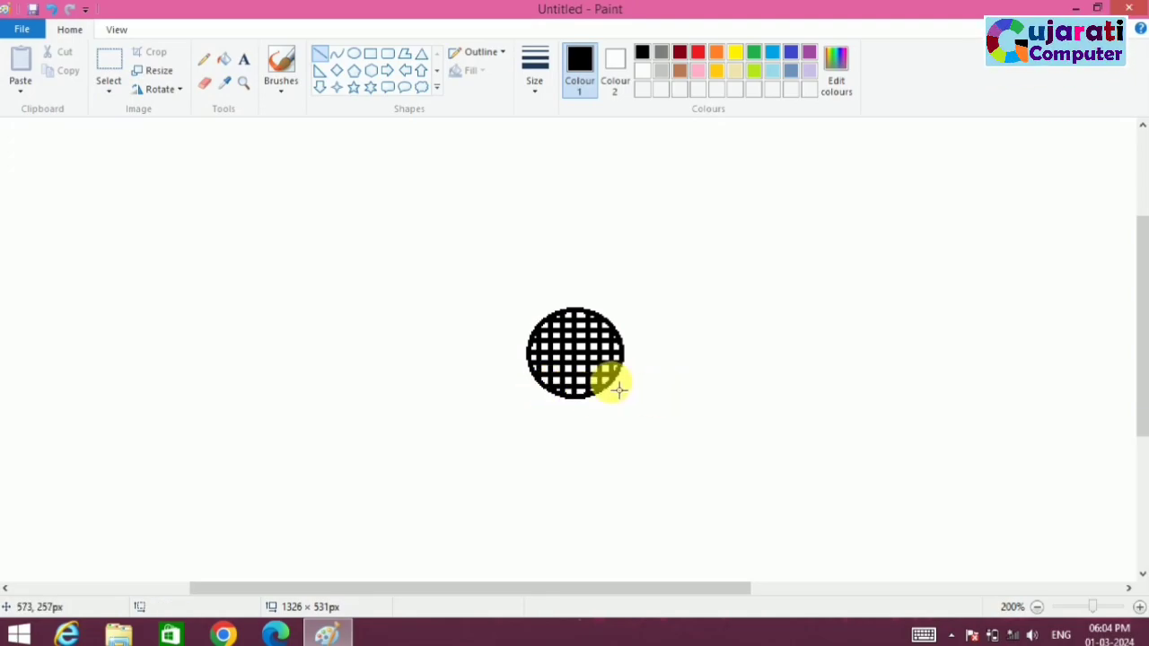
Draw rounded petals with the Curve tool along the circle's top and upper-right edge, undoing a misshapen curve
left_click(337, 54)
mouse_move(561, 310)
left_mouse_down()
mouse_move(595, 308)
mouse_move(561, 258)
mouse_move(623, 257)
left_mouse_up()
left_click(606, 325)
mouse_move(601, 319)
left_mouse_down()
mouse_move(611, 323)
mouse_move(616, 267)
mouse_move(661, 305)
mouse_move(605, 326)
mouse_move(601, 264)
mouse_move(662, 315)
mouse_move(687, 308)
left_mouse_up()
key("ctrl+z")
left_click_drag(626, 337, 628, 364)
left_click_drag(639, 345, 686, 365)
Draw rounded petals with the Curve tool along the circle's right and lower-right edge
left_click(629, 368)
left_click_drag(614, 393, 609, 386)
left_click_drag(623, 377, 672, 342)
left_click_drag(654, 377, 668, 433)
left_click(709, 457)
left_click_drag(618, 390, 608, 474)
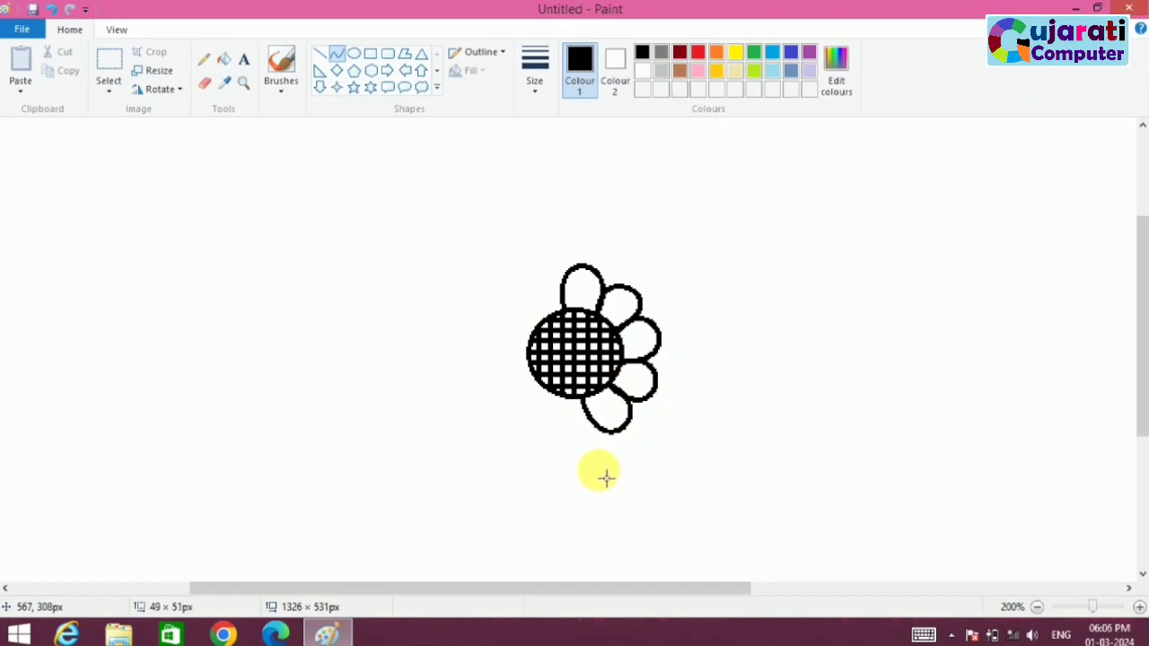
left_click(606, 478)
Draw the remaining petals around the circle's bottom and left side to close the ring of ten petals
mouse_move(585, 398)
left_mouse_down()
mouse_move(550, 395)
mouse_move(617, 455)
mouse_move(513, 440)
left_mouse_up()
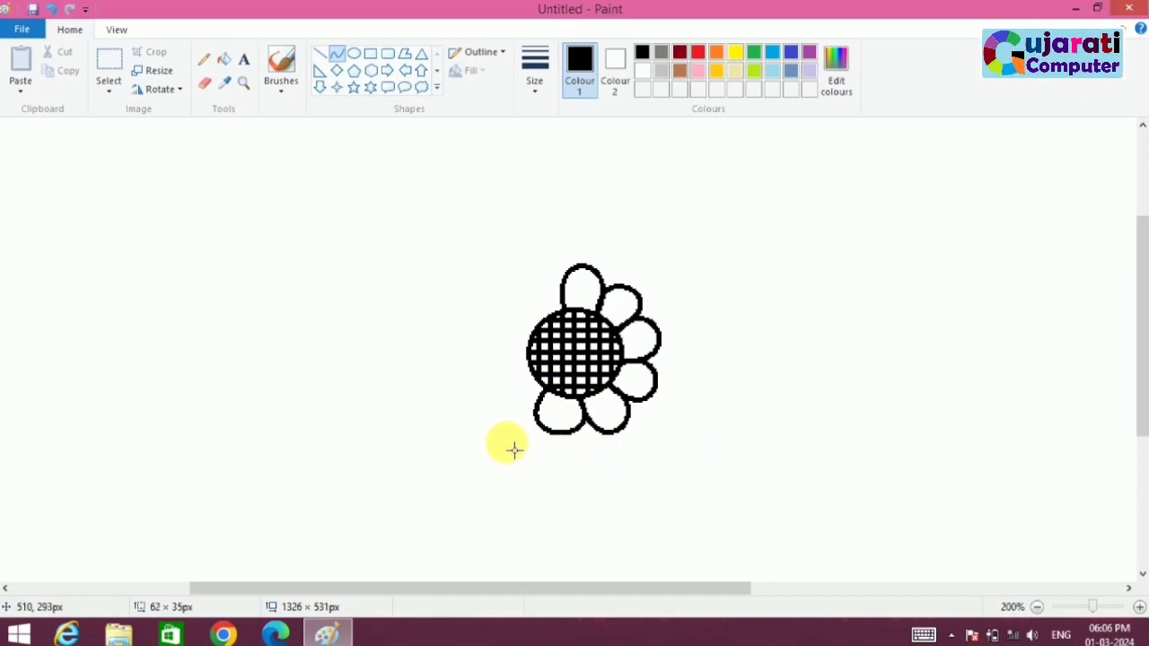
left_click(549, 390)
mouse_move(537, 377)
left_mouse_down()
mouse_move(520, 431)
mouse_move(495, 380)
mouse_move(466, 403)
mouse_move(471, 378)
mouse_move(531, 345)
mouse_move(498, 378)
mouse_move(472, 311)
left_mouse_up()
mouse_move(544, 331)
left_mouse_down()
mouse_move(501, 325)
mouse_move(474, 341)
mouse_move(524, 287)
mouse_move(509, 265)
mouse_move(565, 285)
mouse_move(517, 300)
mouse_move(556, 262)
left_mouse_up()
key("ctrl+z")
left_click(702, 245)
left_click(598, 331)
Choose the thinnest line and draw small inner curves in the top and upper-right petals
left_click(534, 81)
left_click(544, 125)
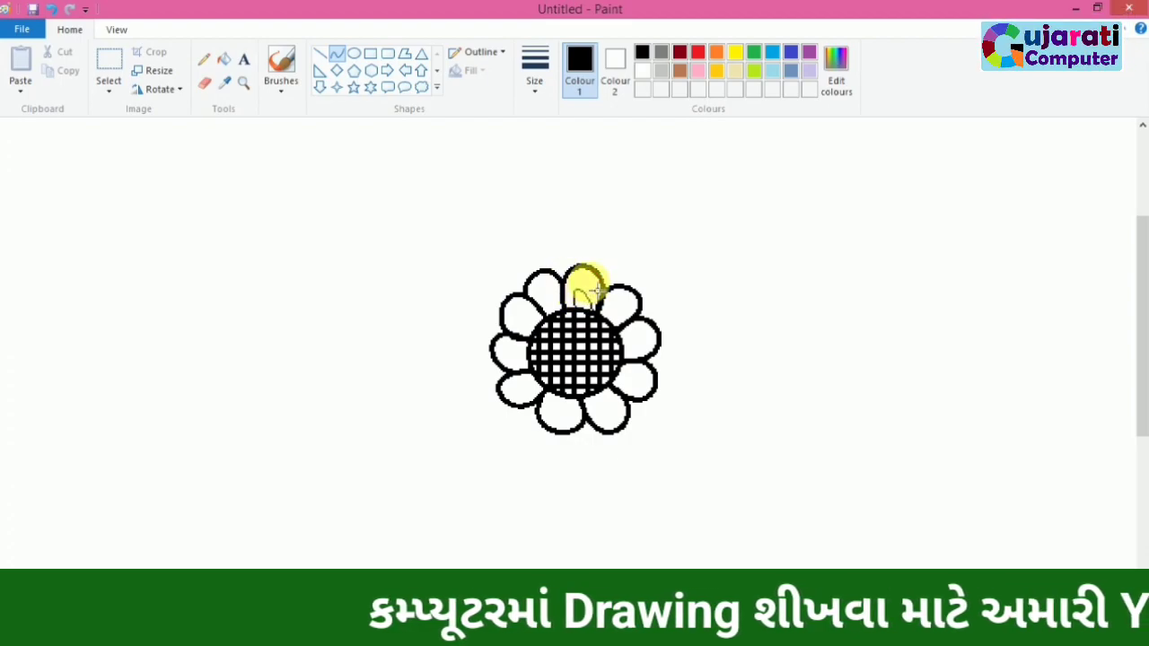
left_click(626, 308)
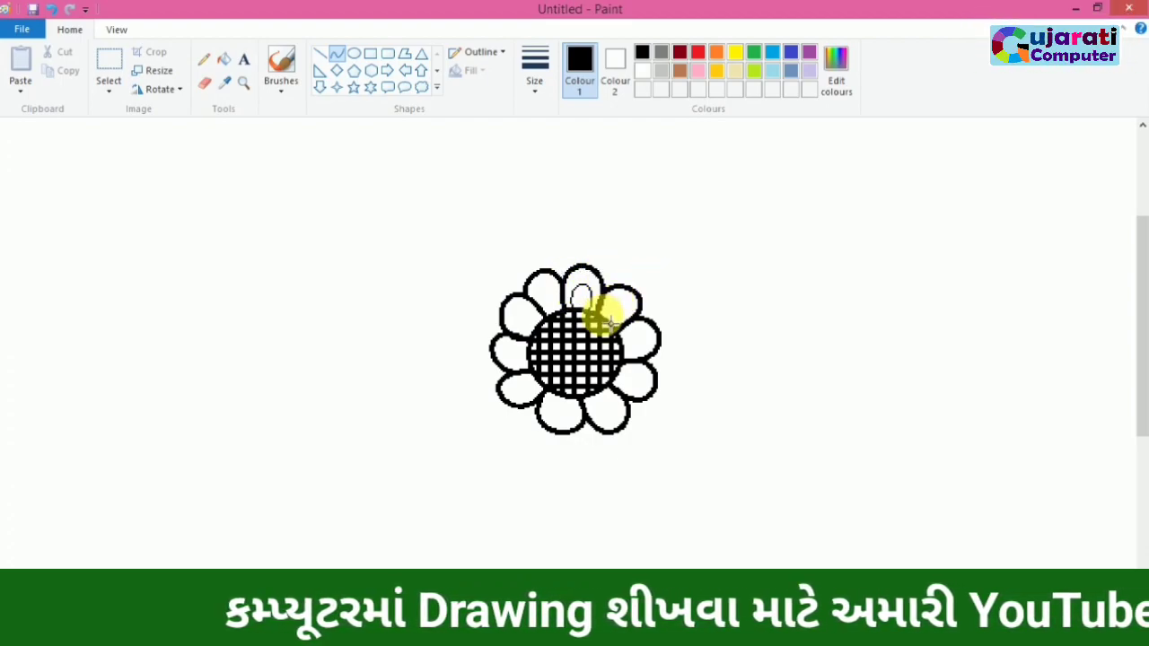
mouse_move(607, 318)
left_mouse_down()
mouse_move(615, 324)
mouse_move(640, 297)
mouse_move(609, 326)
mouse_move(629, 293)
left_mouse_up()
left_click(654, 325)
key("ctrl+z")
Draw thin inner curves in the right and bottom petals, undoing a misplaced curve
left_click_drag(626, 353, 622, 341)
left_click_drag(628, 339, 653, 330)
key("ctrl+z")
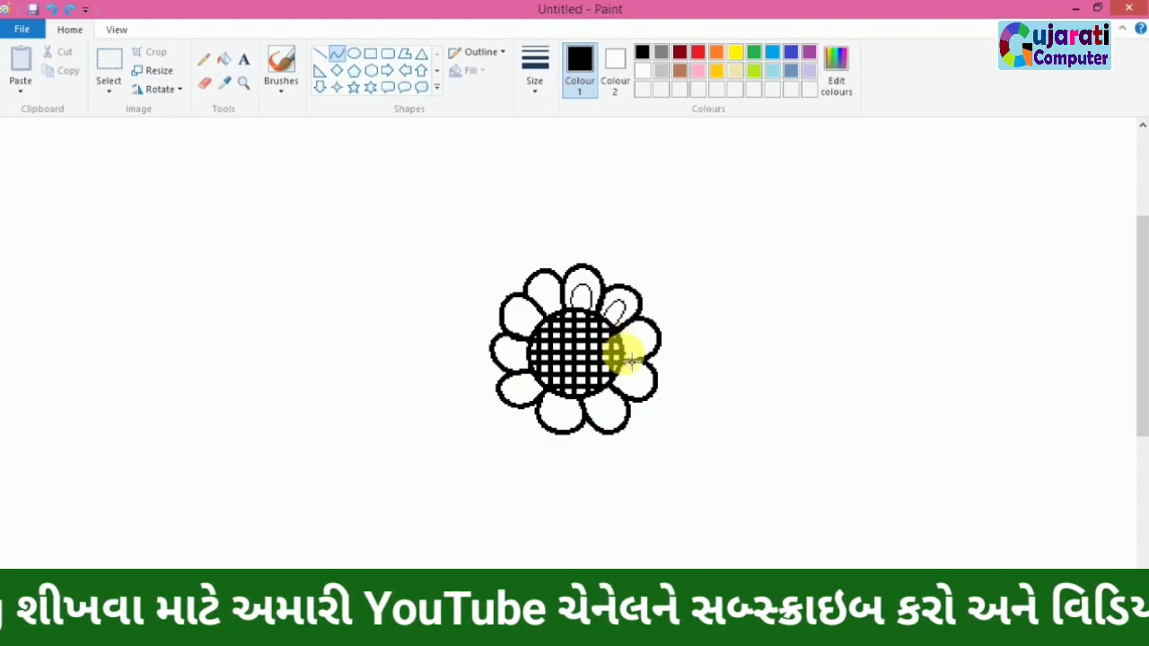
left_click(631, 380)
left_click_drag(625, 370, 618, 381)
left_click_drag(621, 376, 533, 414)
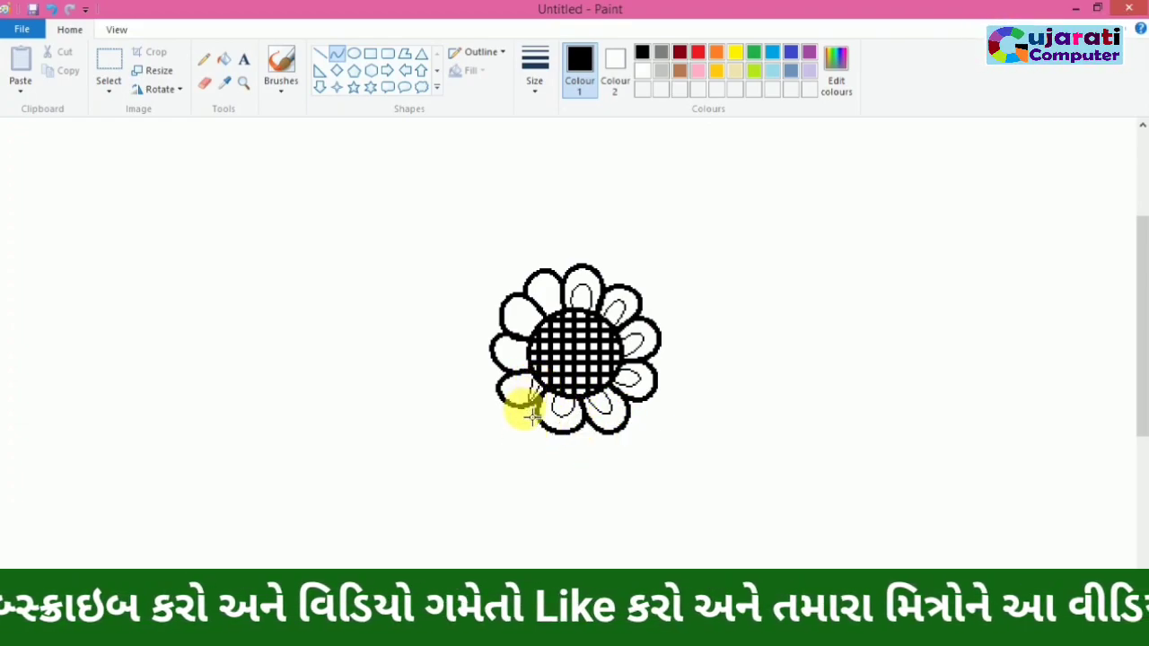
Draw thin inner curves in the remaining left-side petals and switch to the Pencil tool
left_click(508, 366)
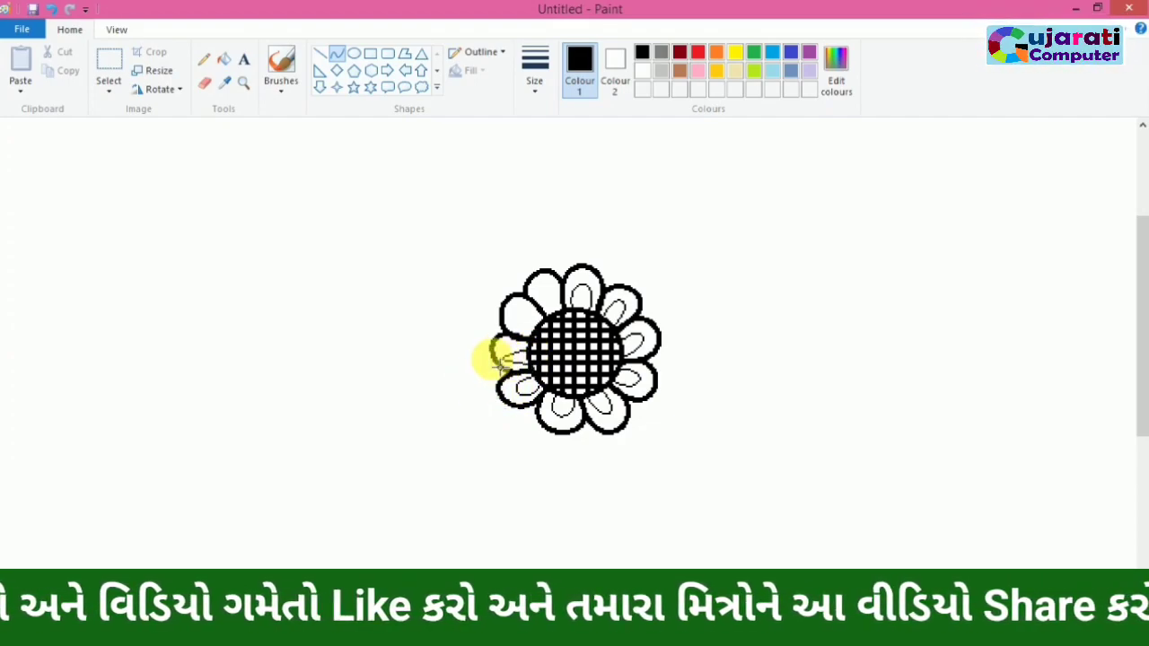
left_click(475, 320)
mouse_move(540, 321)
left_mouse_down()
mouse_move(525, 332)
mouse_move(526, 303)
left_mouse_up()
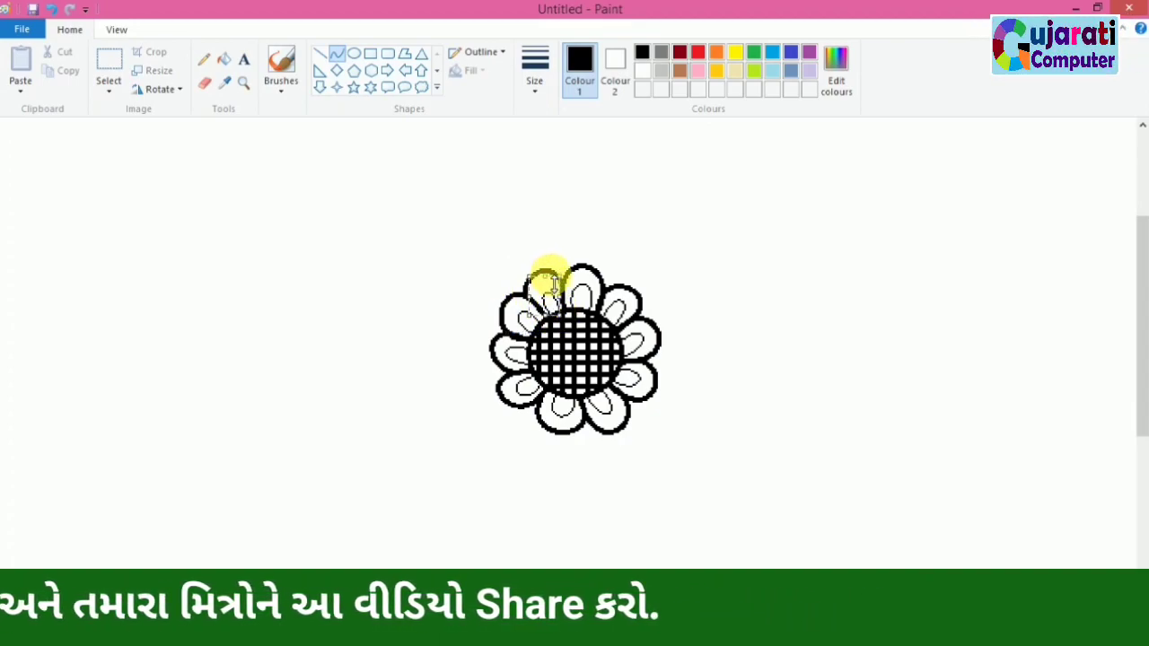
left_click(203, 60)
left_click(534, 67)
left_click(539, 139)
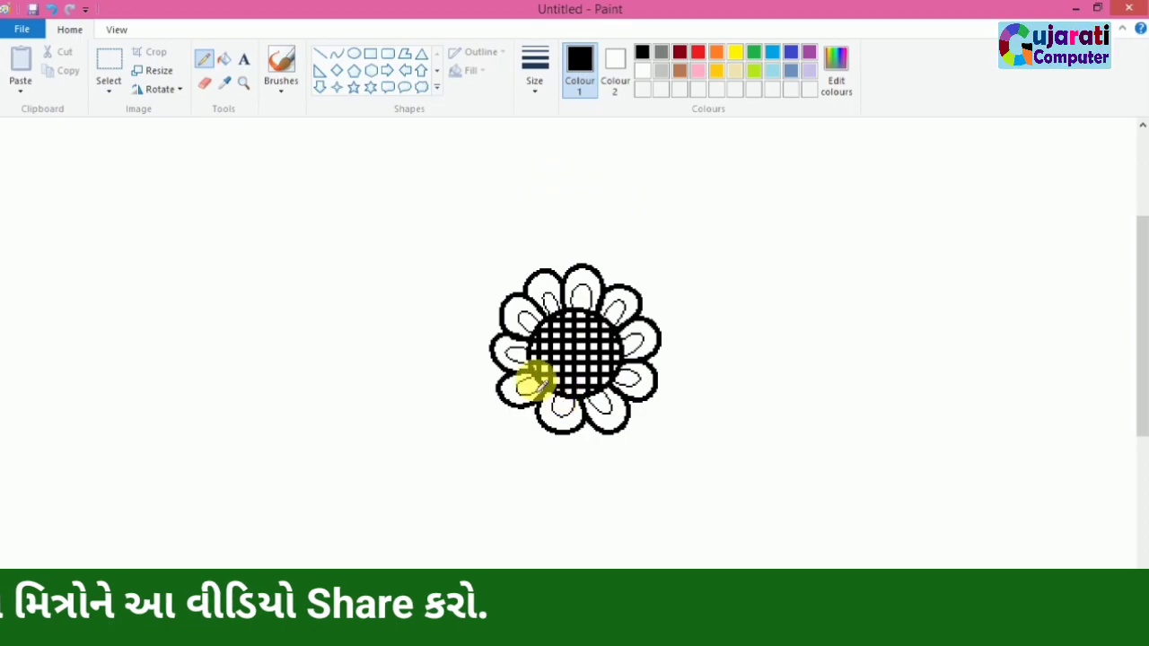
Fill the small inner shapes of all ten petals with orange
left_click(223, 60)
left_click(716, 51)
left_click(549, 304)
left_click(581, 297)
left_click(616, 311)
left_click(635, 342)
left_click(626, 378)
left_click(602, 404)
left_click(564, 406)
left_click(528, 386)
left_click(518, 358)
left_click(523, 319)
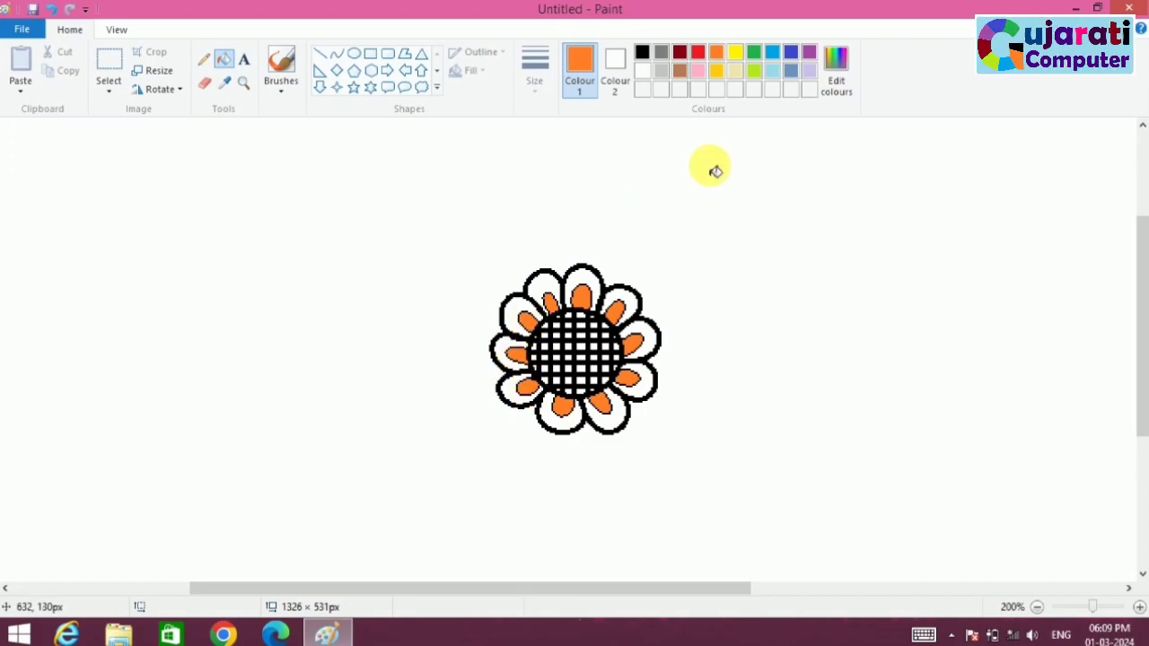
Fill the outer areas of all ten petals with purple
left_click(809, 51)
left_click(545, 287)
left_click(581, 281)
left_click(622, 301)
left_click(648, 341)
left_click(643, 382)
left_click(616, 413)
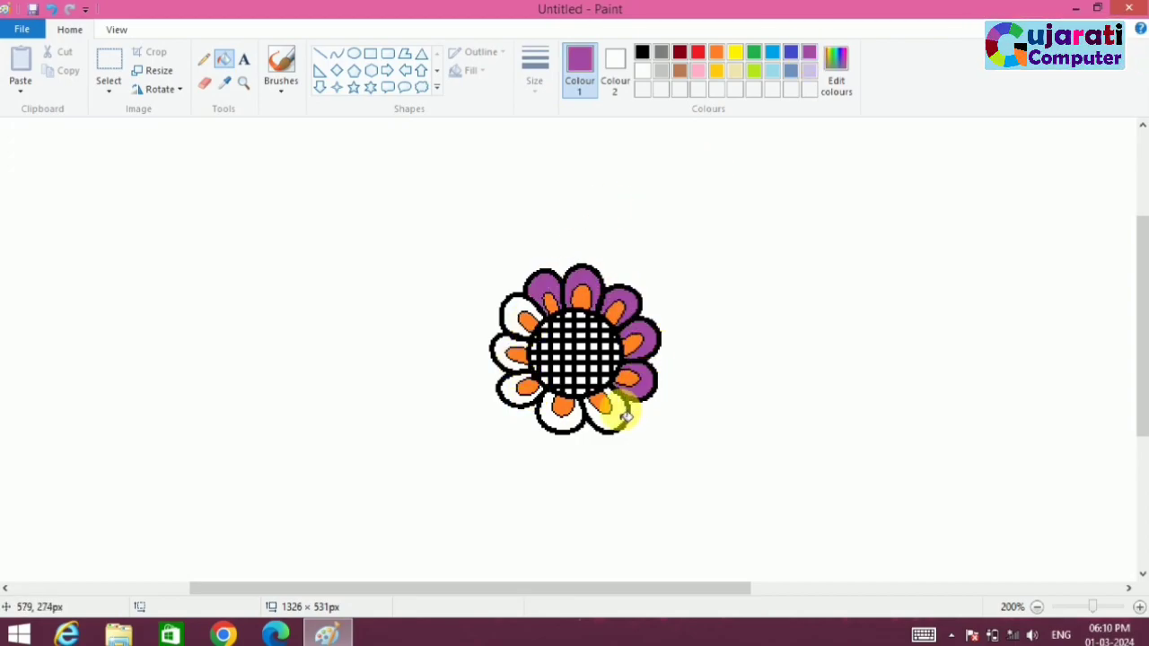
left_click(564, 418)
left_click(517, 394)
left_click(503, 354)
left_click(513, 316)
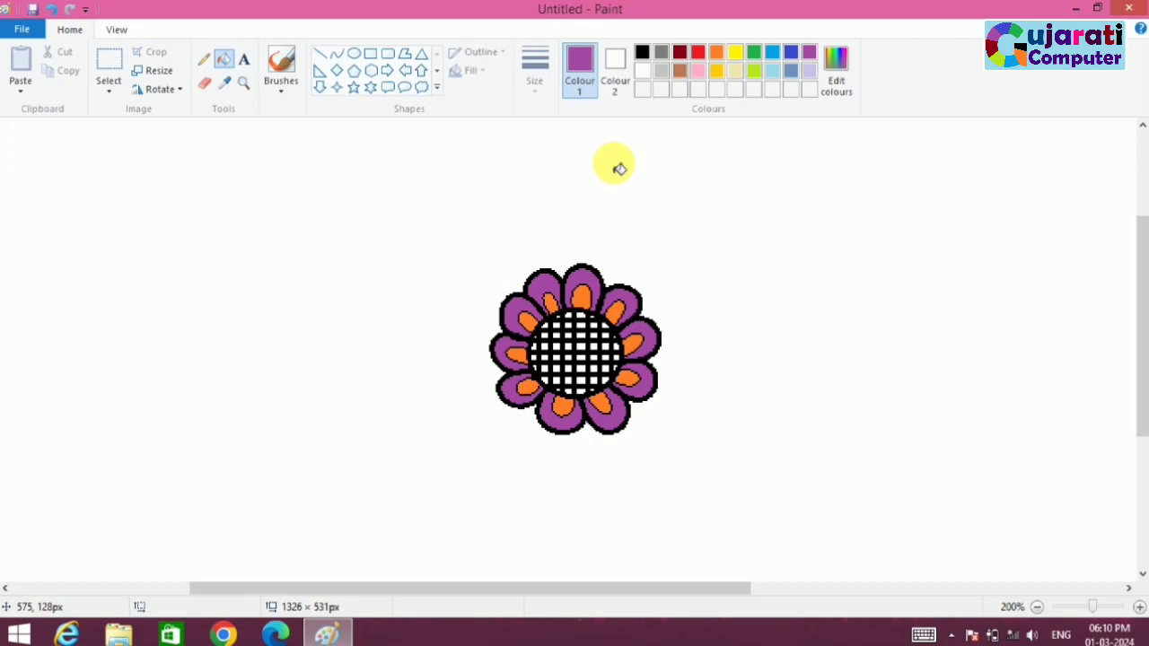
Draw small black circles with the second-thinnest outline between the petal tips along the flower's top and right side
left_click(354, 53)
left_click_drag(503, 264, 528, 293)
key("ctrl+z")
left_click(536, 88)
left_click(572, 145)
left_click(641, 52)
mouse_move(546, 243)
left_mouse_down()
mouse_move(575, 273)
mouse_move(662, 300)
mouse_move(681, 382)
mouse_move(677, 368)
left_mouse_up()
left_click(714, 405)
Draw small black circles between the petal tips along the flower's lower right, bottom and left side
left_click_drag(628, 398, 657, 430)
key("ctrl+z")
left_click_drag(579, 431, 611, 467)
left_click_drag(510, 408, 541, 433)
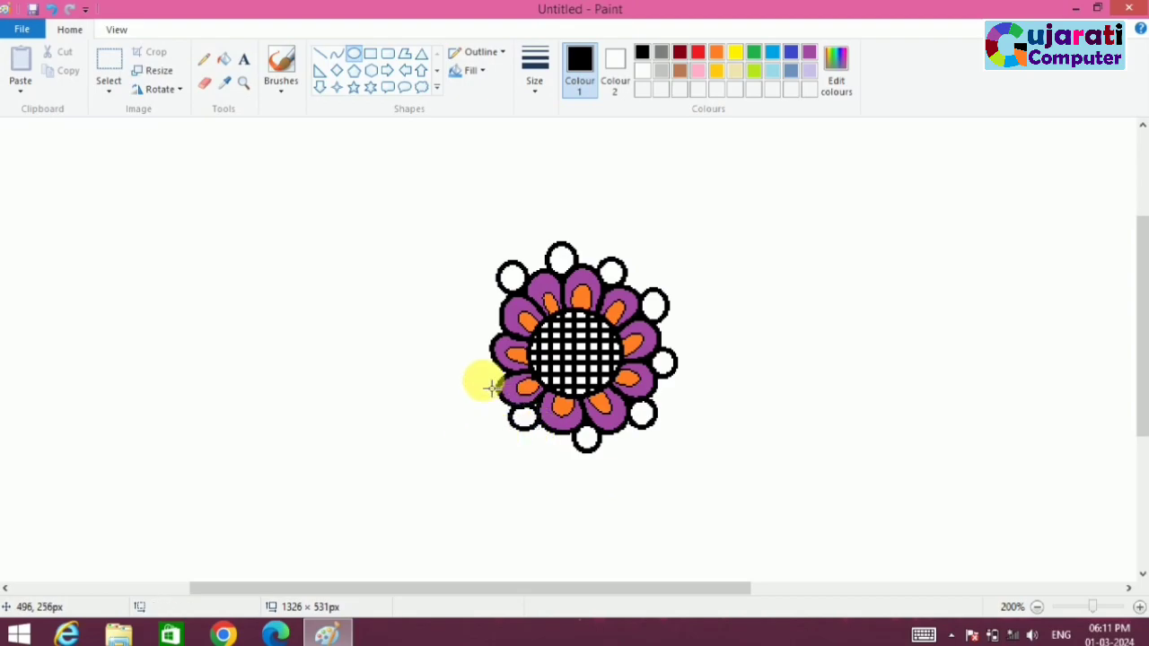
left_click_drag(475, 356, 504, 383)
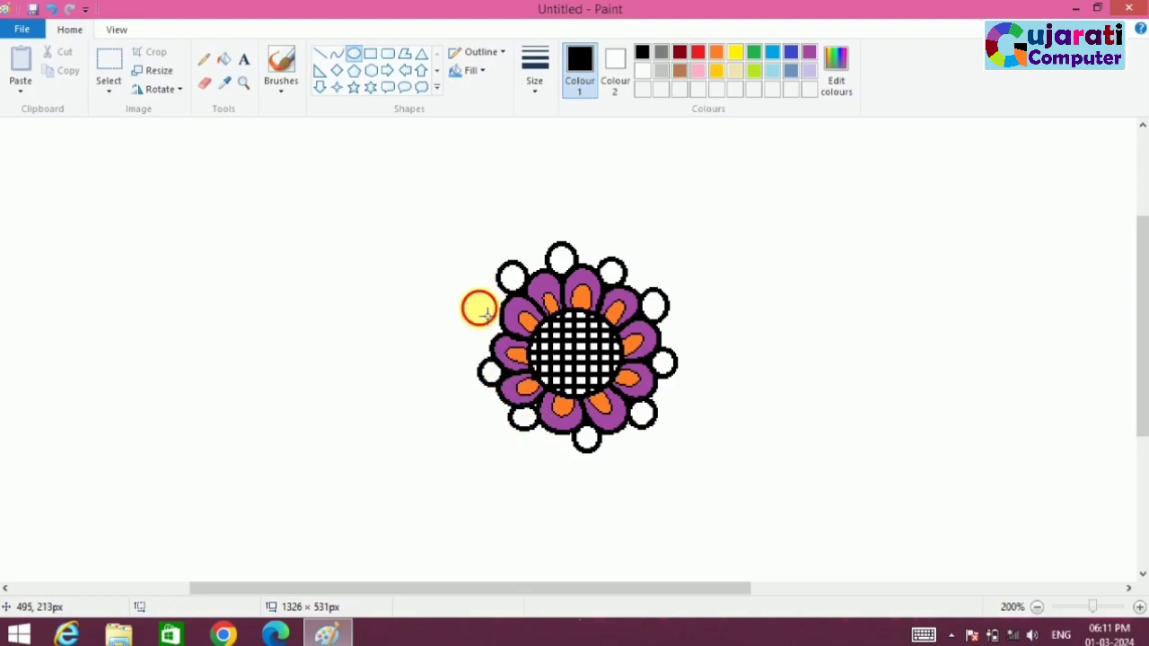
left_click_drag(486, 314, 509, 346)
Fill the ten small circles around the petals with yellow
left_click(203, 59)
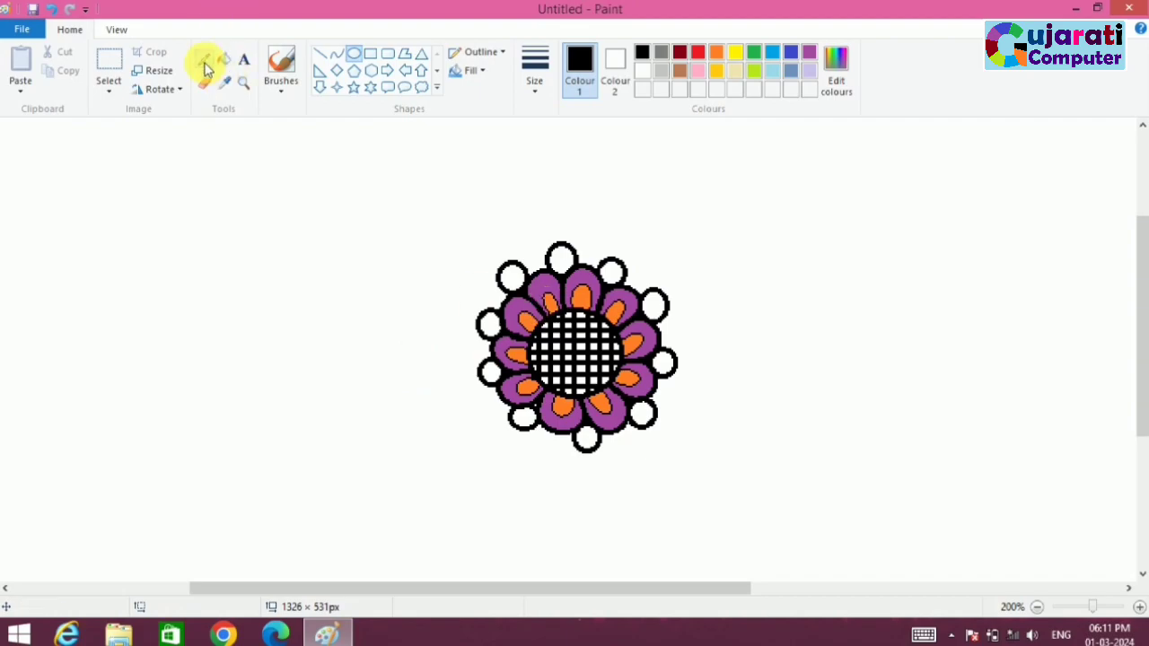
left_click(224, 60)
left_click(736, 52)
left_click(561, 259)
left_click(611, 271)
left_click(653, 305)
left_click(662, 362)
left_click(643, 413)
left_click(586, 437)
left_click(523, 417)
left_click(489, 371)
left_click(489, 323)
left_click(511, 276)
Draw black arcs with the Curve tool between the yellow circles along the flower's top and upper right
left_click(642, 52)
left_click(353, 54)
left_click(336, 54)
left_click_drag(528, 267, 549, 257)
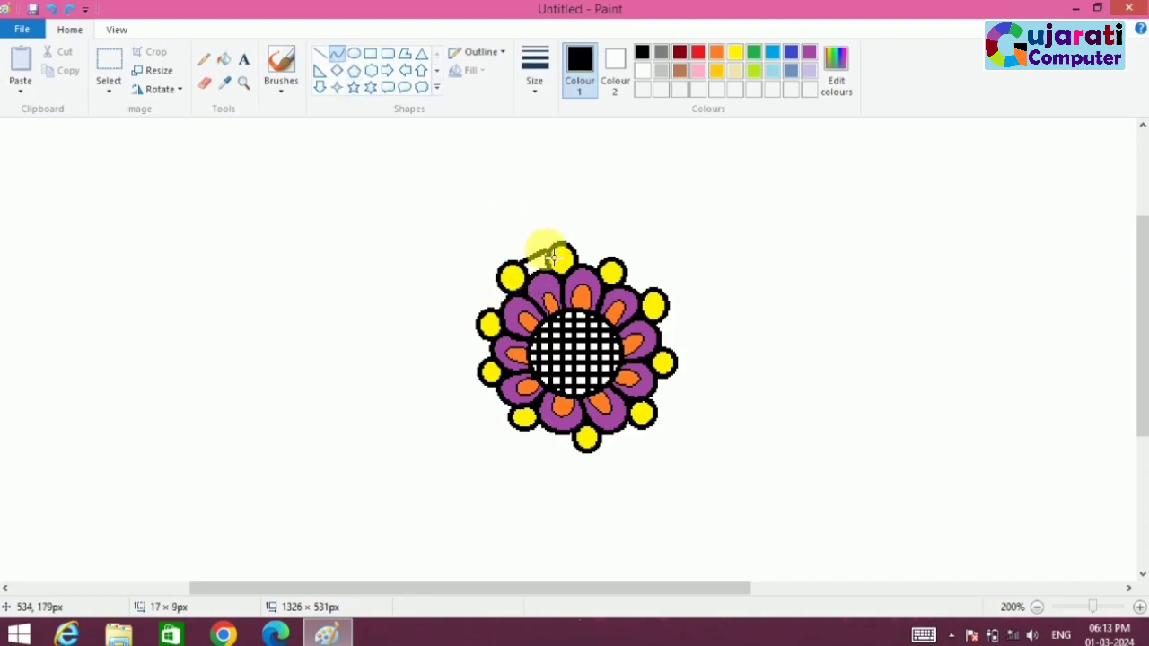
left_click(545, 235)
left_click_drag(618, 232, 583, 256)
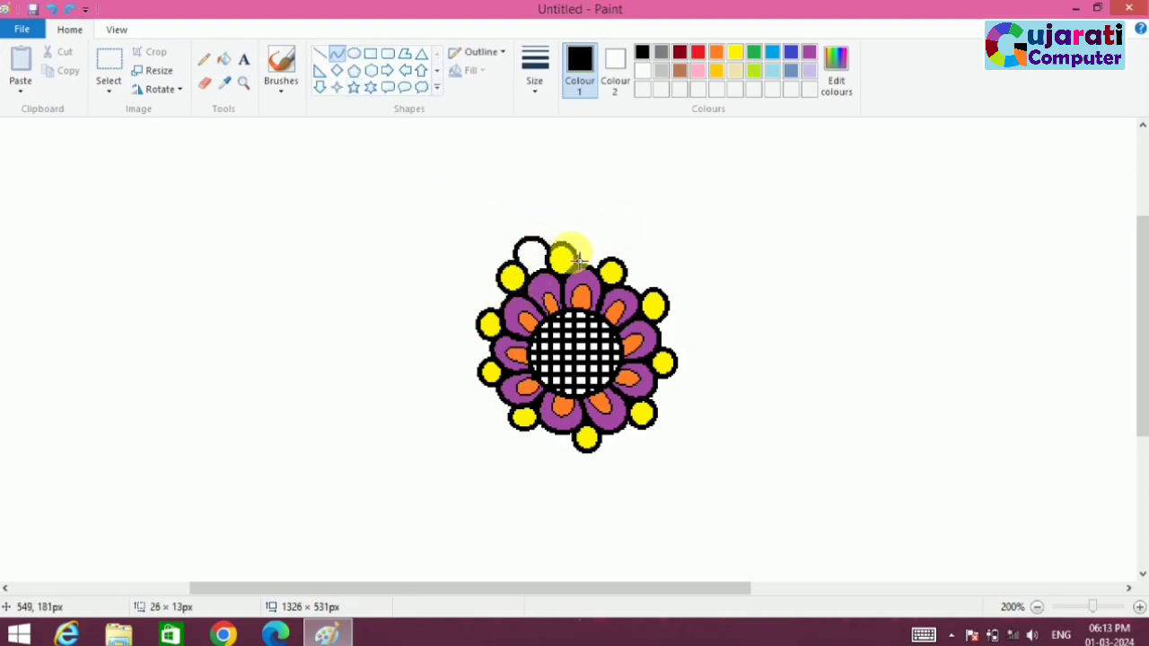
left_click(597, 238)
mouse_move(666, 263)
left_mouse_down()
mouse_move(635, 277)
mouse_move(658, 295)
left_mouse_up()
left_click(636, 248)
left_click(674, 268)
Draw black arcs between the yellow circles along the flower's right side and lower right
mouse_move(724, 337)
left_mouse_down()
mouse_move(671, 316)
mouse_move(659, 410)
mouse_move(642, 436)
mouse_move(606, 445)
mouse_move(535, 429)
mouse_move(538, 453)
mouse_move(487, 385)
mouse_move(490, 342)
left_mouse_up()
left_click(697, 308)
left_click(698, 356)
left_click(698, 381)
left_click(683, 429)
left_click(670, 435)
left_click(628, 462)
Draw the remaining black arcs between the yellow circles along the flower's lower left and left side
left_click(497, 427)
left_click(482, 404)
left_click(441, 375)
left_click(461, 372)
left_click(471, 339)
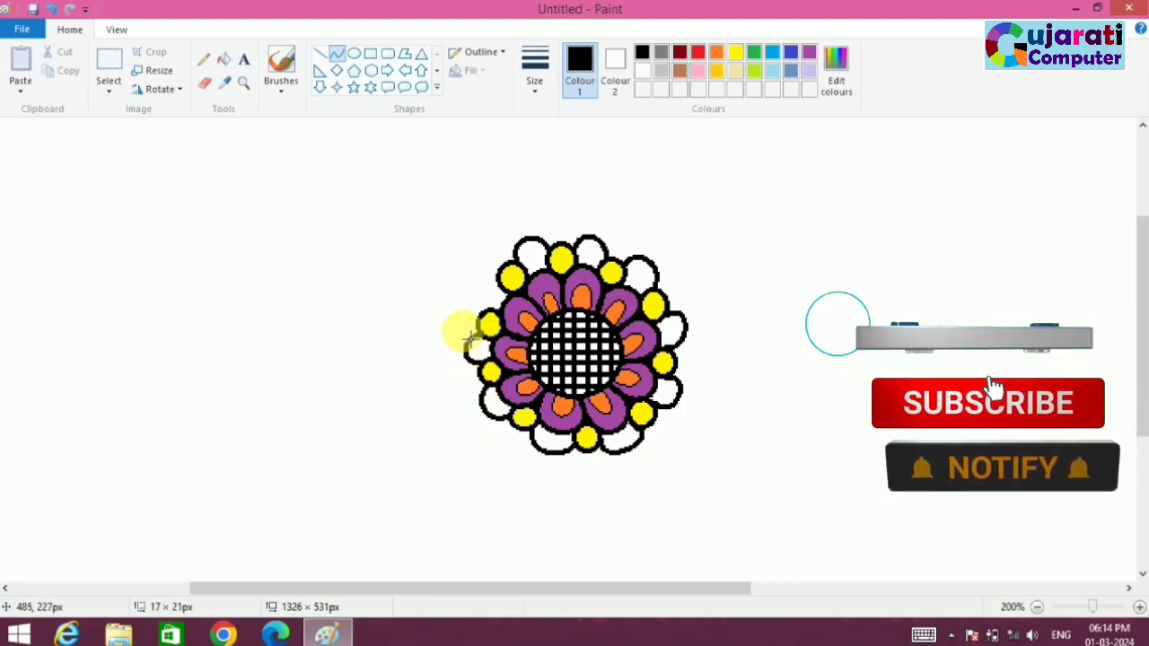
left_click(485, 242)
Define a custom magenta colour and fill all the outer arcs between the yellow circles with it
left_click(835, 68)
left_click(557, 238)
left_click(418, 430)
left_click(224, 58)
left_click(531, 254)
left_click(590, 252)
left_click(640, 273)
left_click(672, 332)
left_click(666, 390)
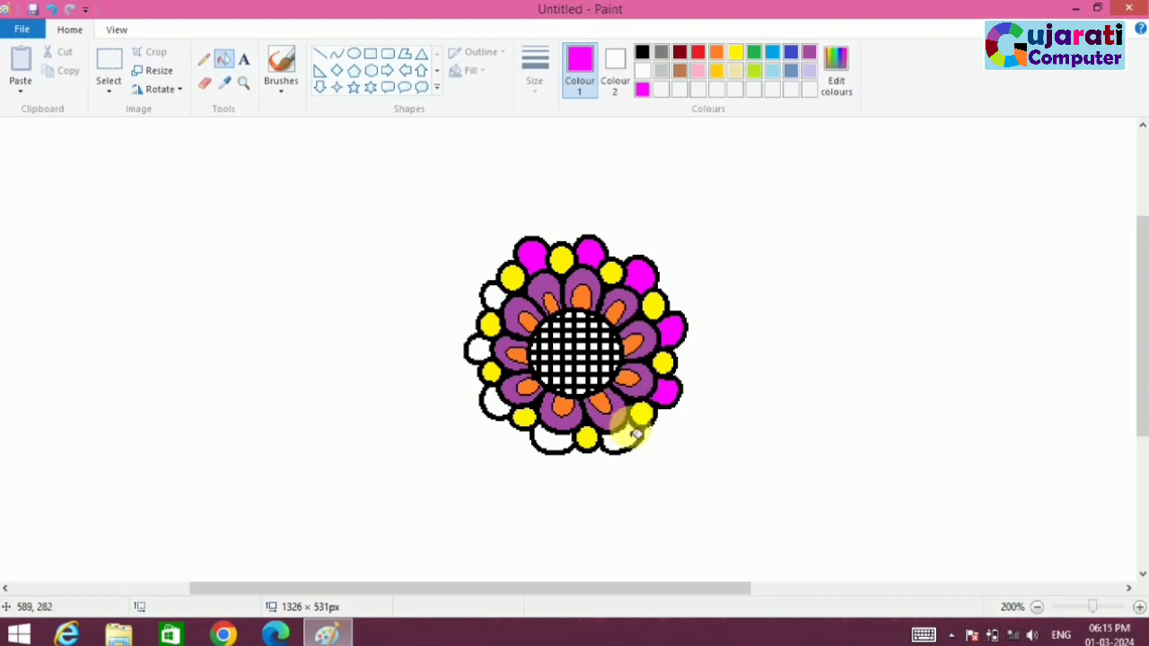
left_click(624, 442)
left_click(554, 440)
left_click(494, 406)
left_click(477, 352)
left_click(493, 295)
Draw a circle about 180 × 172 px around the whole flower with a black outline in the second line thickness
left_click(354, 53)
left_click_drag(426, 202, 716, 487)
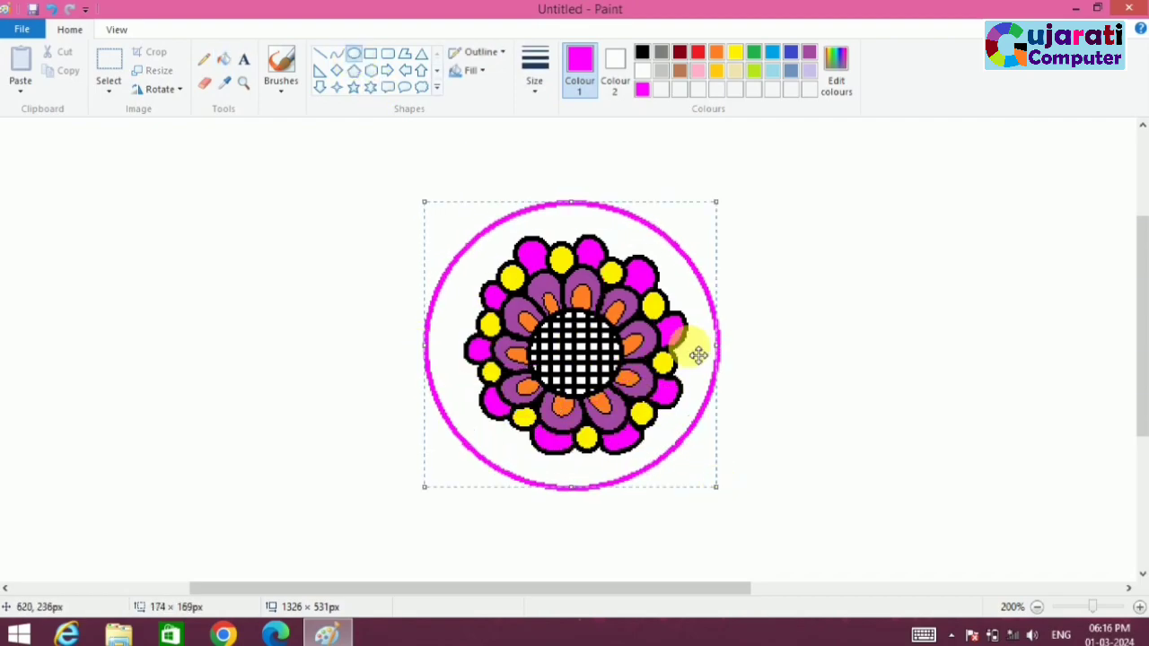
left_click_drag(716, 345, 727, 344)
left_click_drag(575, 202, 575, 195)
left_click(534, 72)
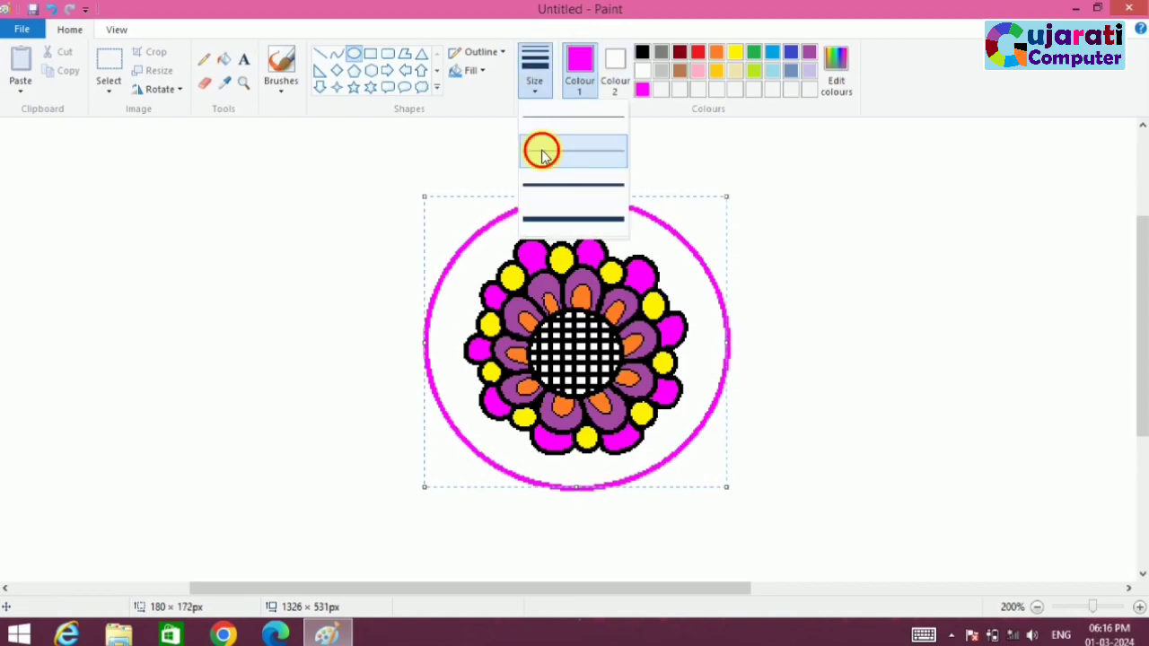
left_click(542, 158)
left_click(642, 53)
left_click(461, 154)
Draw black curved dividers from the flower to the surrounding circle along its top and right side with the Curve tool
left_click(337, 54)
mouse_move(524, 261)
left_mouse_down()
mouse_move(487, 242)
mouse_move(554, 204)
mouse_move(583, 235)
mouse_move(604, 226)
mouse_move(535, 213)
mouse_move(556, 255)
mouse_move(546, 218)
mouse_move(569, 236)
mouse_move(579, 200)
mouse_move(620, 263)
mouse_move(629, 212)
mouse_move(641, 243)
mouse_move(664, 241)
left_mouse_up()
left_click(512, 247)
left_click(547, 231)
mouse_move(659, 290)
left_mouse_down()
mouse_move(705, 257)
mouse_move(693, 289)
mouse_move(718, 290)
mouse_move(717, 315)
left_mouse_up()
left_click(693, 289)
left_click(717, 315)
mouse_move(678, 351)
left_mouse_down()
mouse_move(729, 343)
mouse_move(694, 379)
mouse_move(728, 386)
left_mouse_up()
left_click(717, 363)
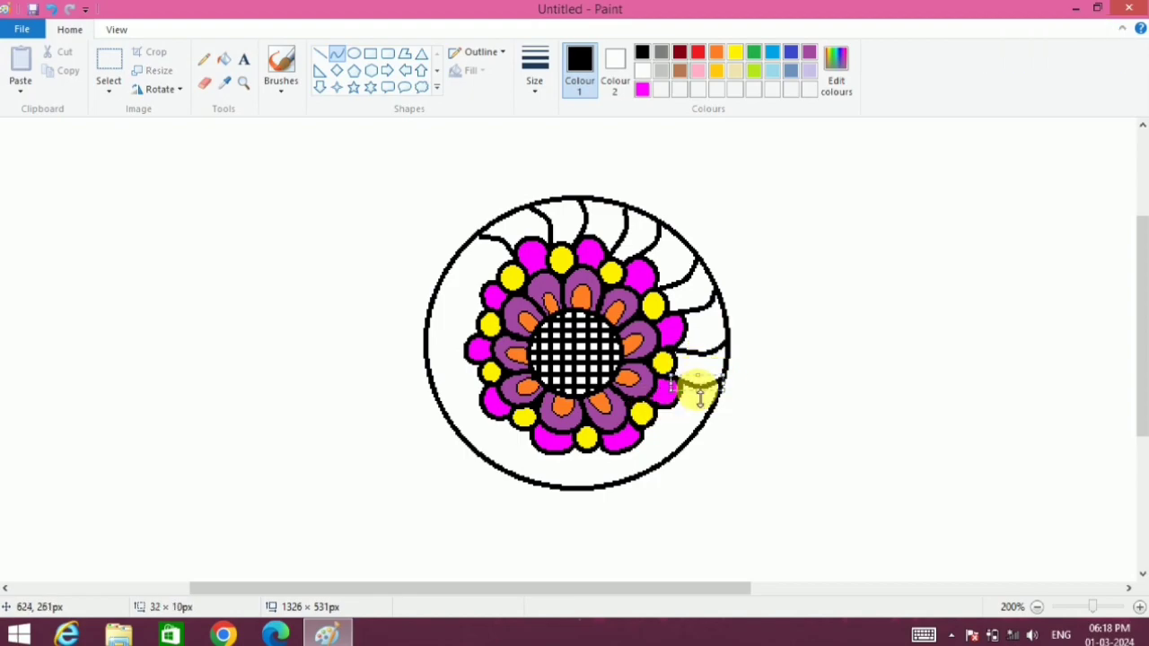
Draw curved dividers between the flower and the circle along the lower right, bottom and lower left
left_click_drag(664, 419, 622, 485)
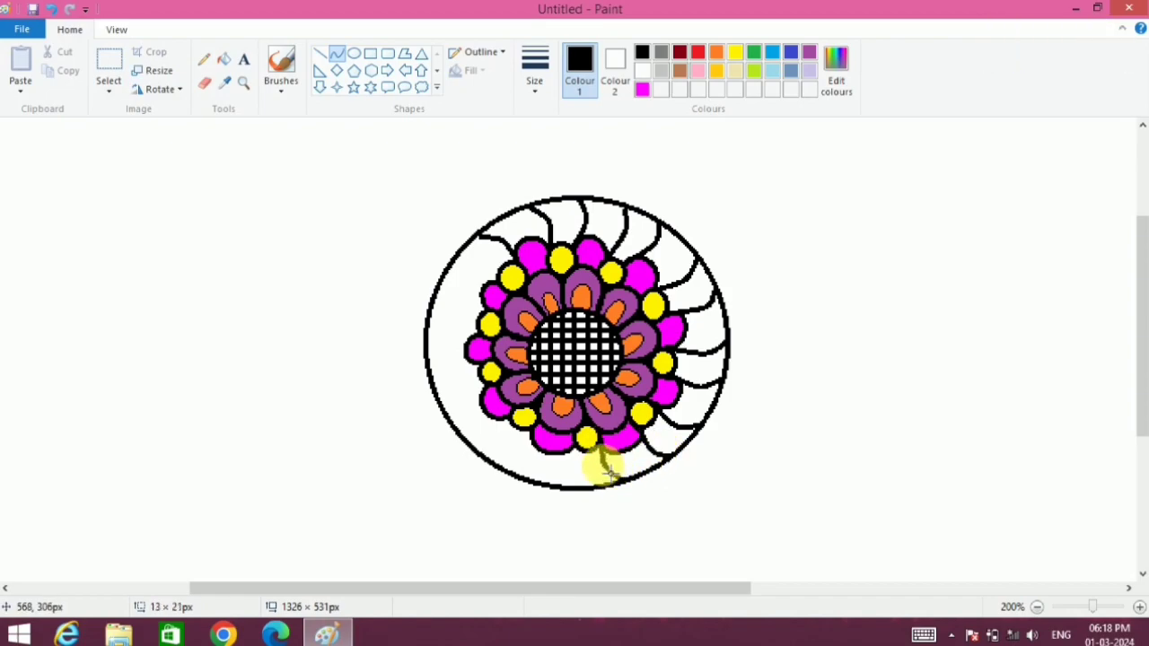
left_click_drag(575, 446, 591, 485)
left_click_drag(533, 438, 536, 484)
left_click(526, 471)
left_click_drag(509, 422, 498, 467)
left_click_drag(491, 390, 458, 427)
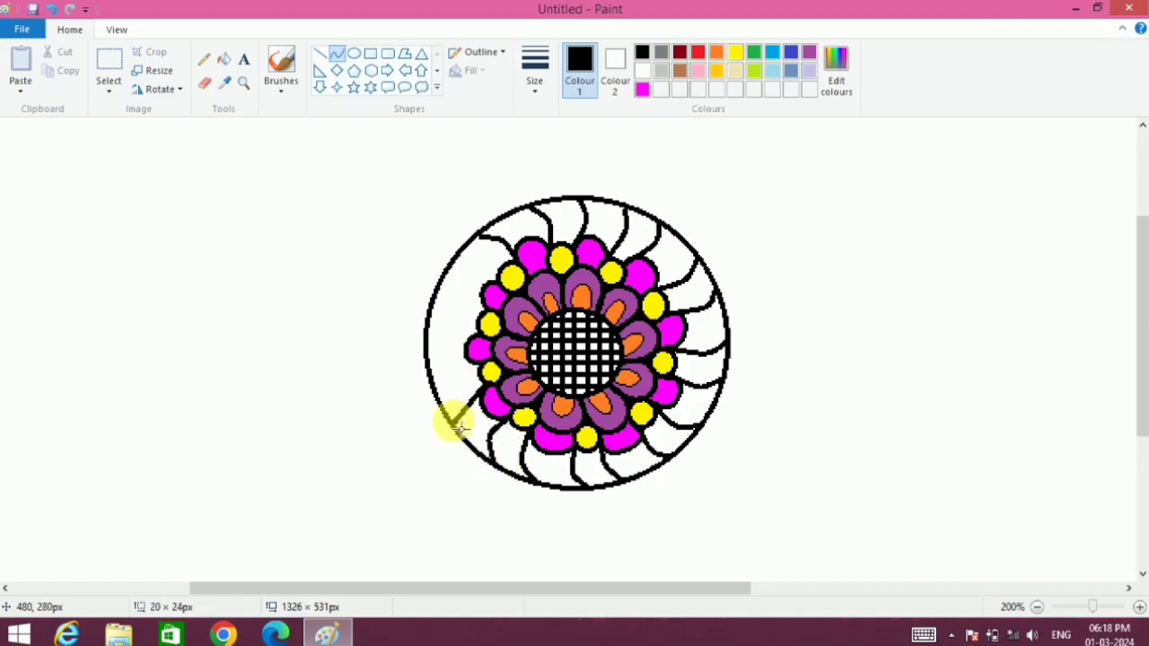
left_click(472, 399)
left_click_drag(474, 367, 437, 392)
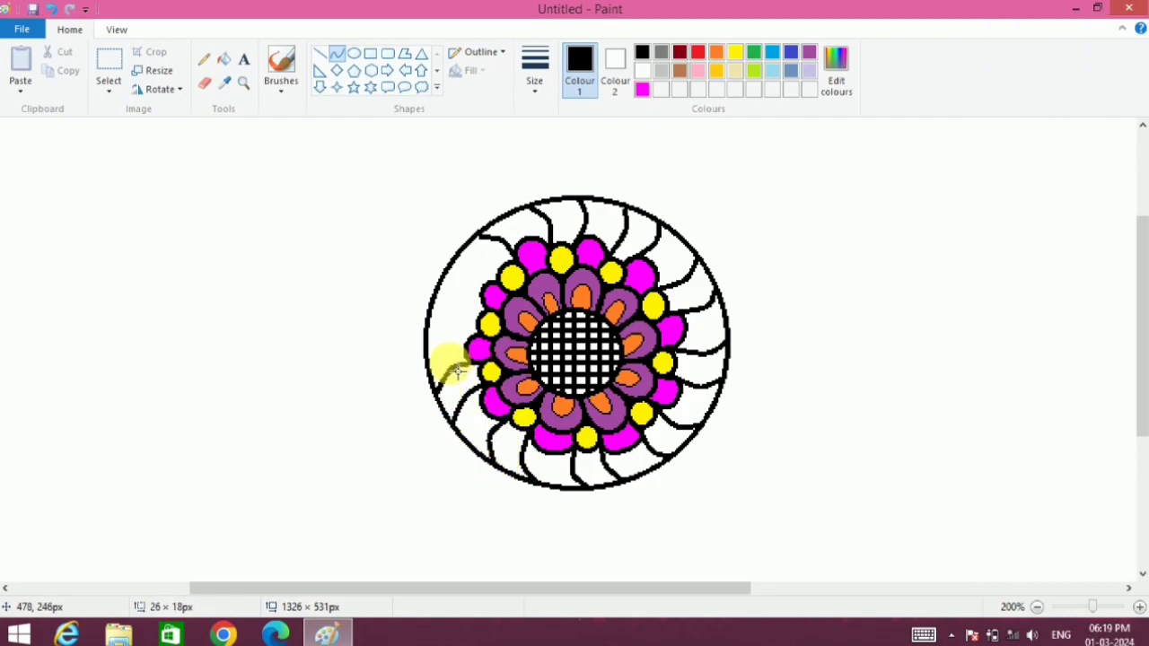
left_click_drag(483, 343, 484, 343)
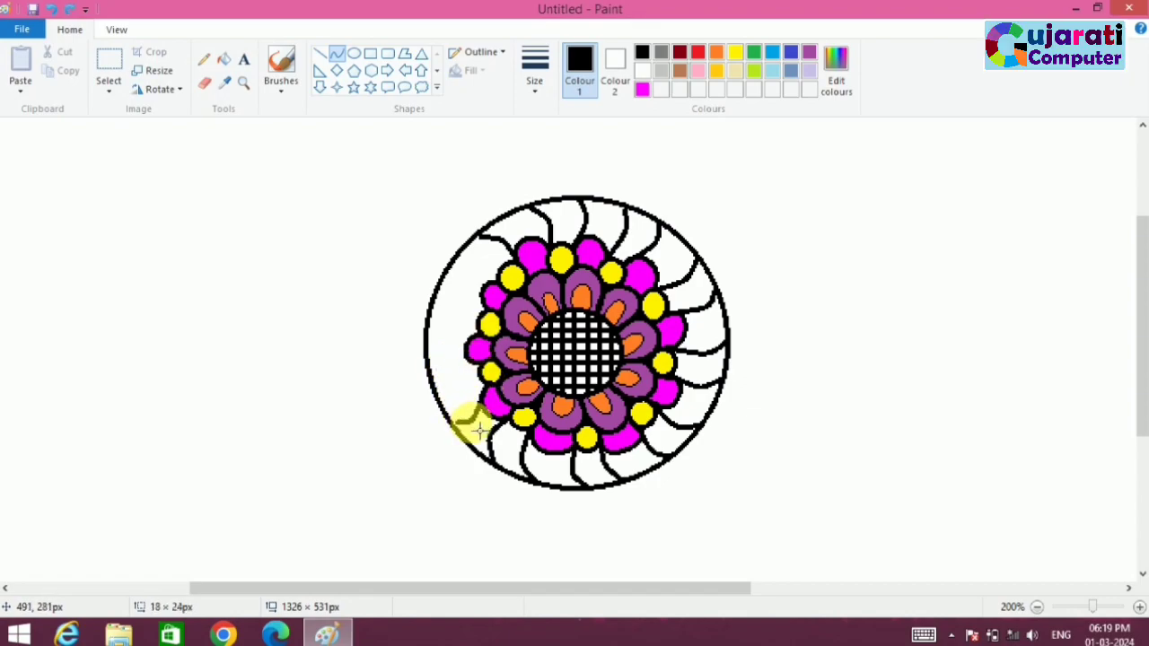
key("ctrl+z")
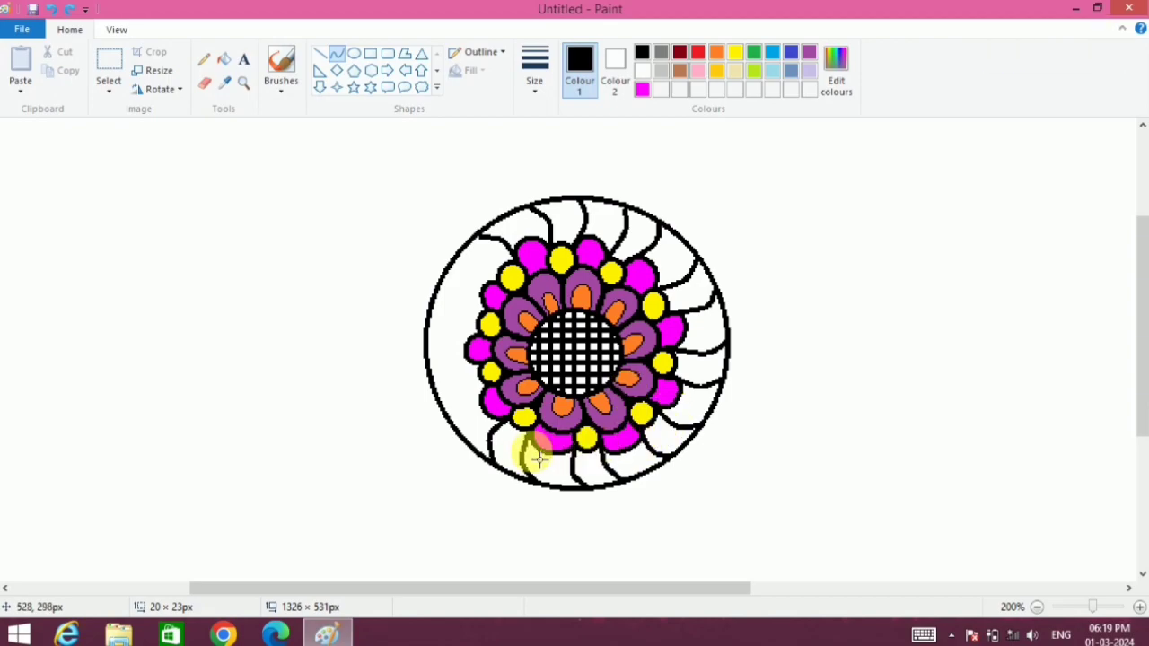
Draw the remaining curved dividers between the flower and the circle along the left side
mouse_move(485, 385)
left_mouse_down()
mouse_move(451, 418)
mouse_move(437, 382)
left_mouse_up()
mouse_move(476, 330)
left_mouse_down()
mouse_move(431, 319)
mouse_move(464, 313)
mouse_move(452, 262)
left_mouse_up()
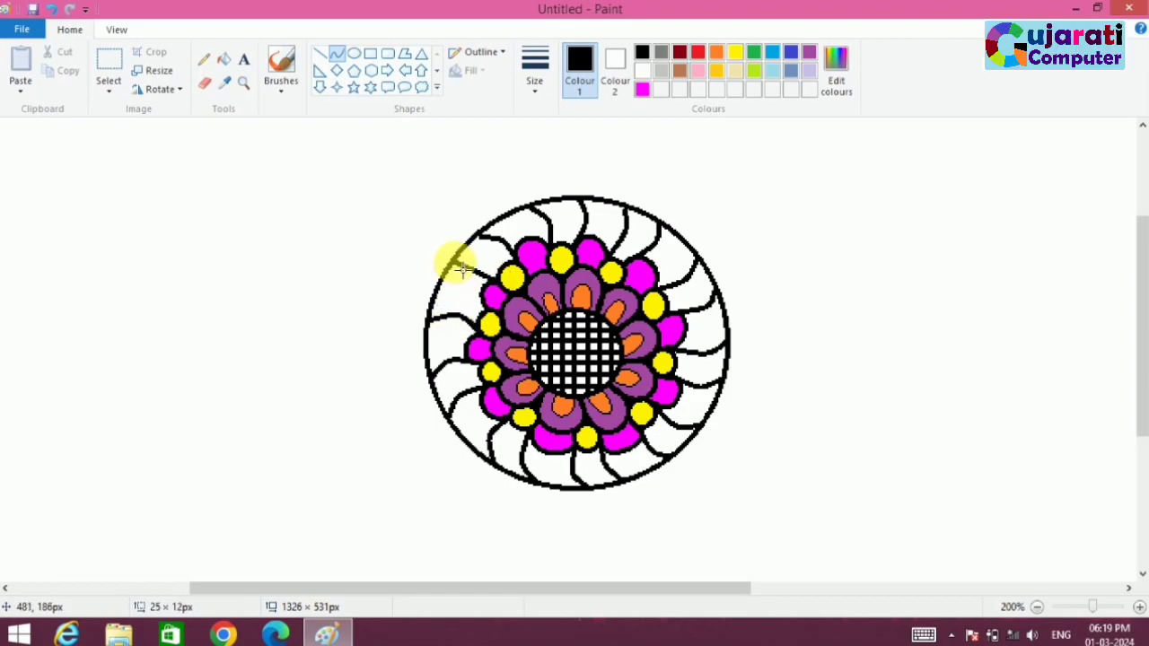
left_click_drag(493, 315, 474, 308)
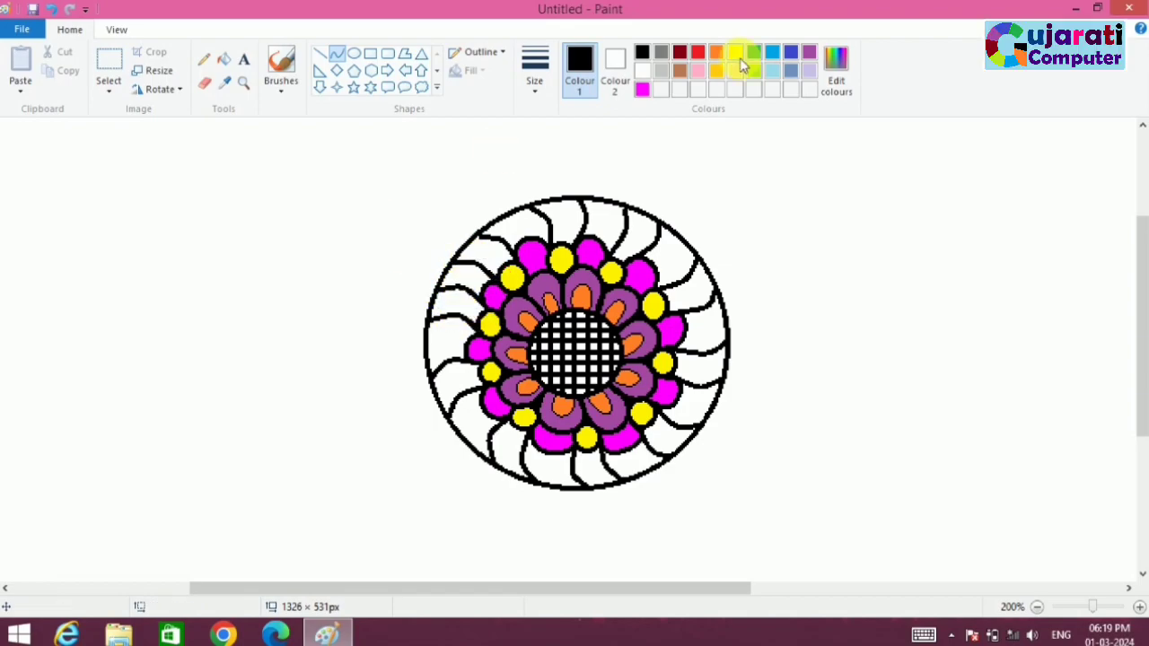
Fill all the curved sections of the ring around the flower with blue
left_click(772, 51)
left_click(223, 58)
left_click(528, 224)
left_click(567, 220)
left_click(622, 236)
left_click(644, 235)
left_click(675, 257)
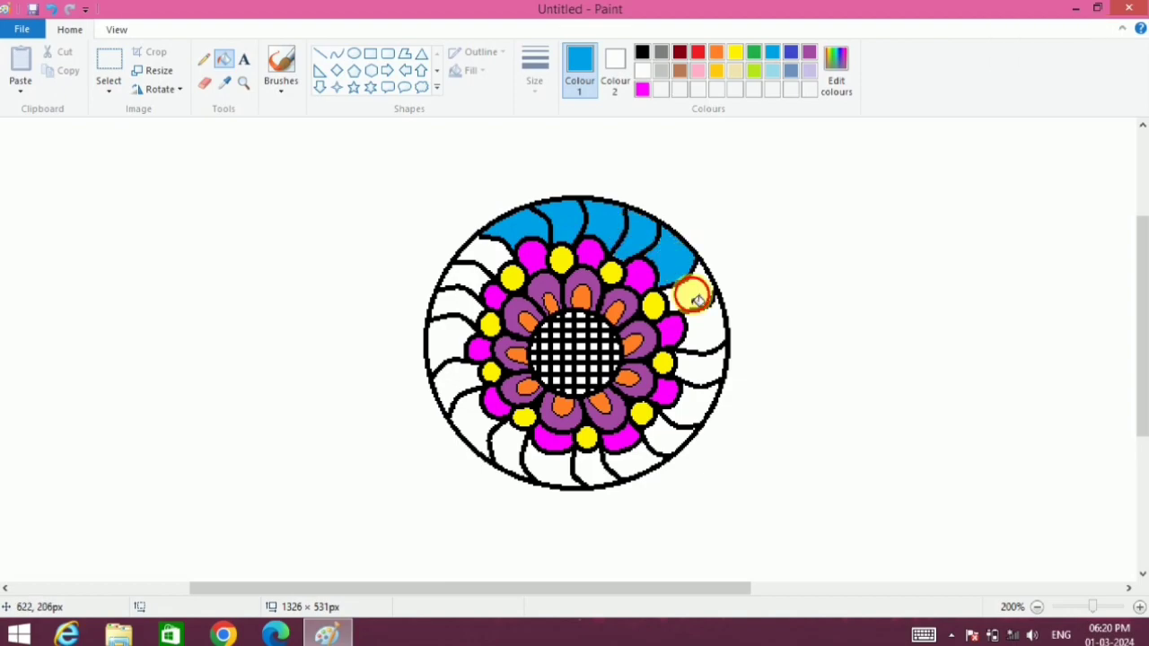
left_click(695, 297)
left_click(704, 332)
left_click(704, 373)
left_click(693, 411)
left_click(659, 444)
left_click(624, 467)
left_click(579, 474)
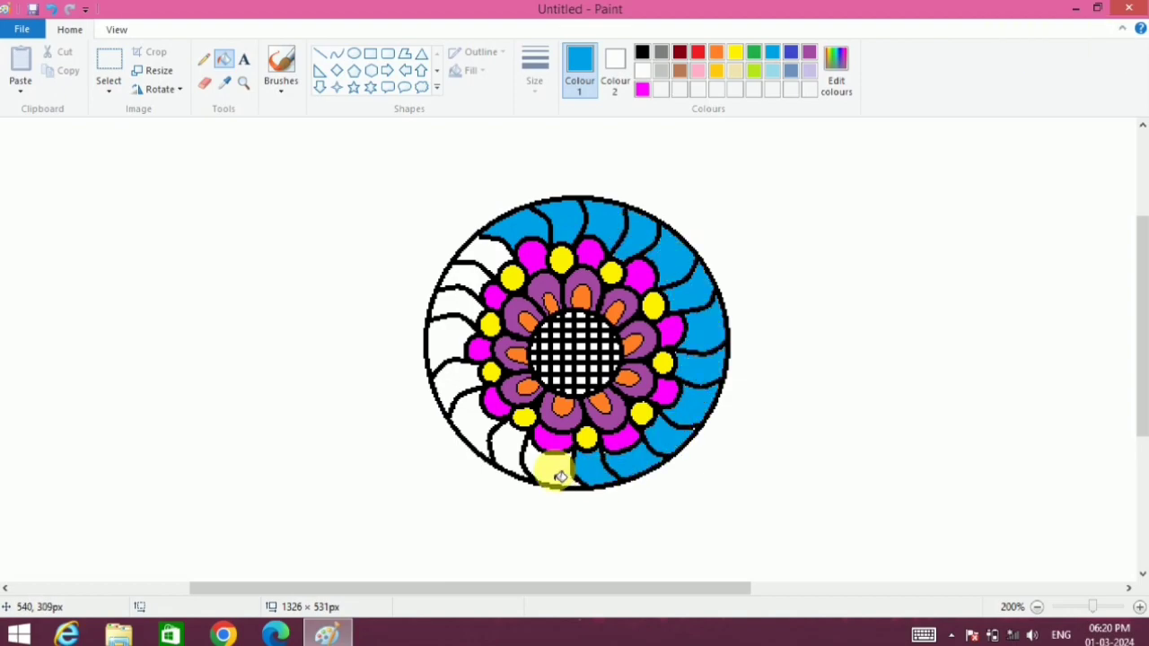
left_click(537, 469)
left_click(498, 441)
left_click(467, 408)
left_click(453, 350)
left_click(444, 319)
left_click(460, 280)
left_click(471, 262)
left_click(496, 244)
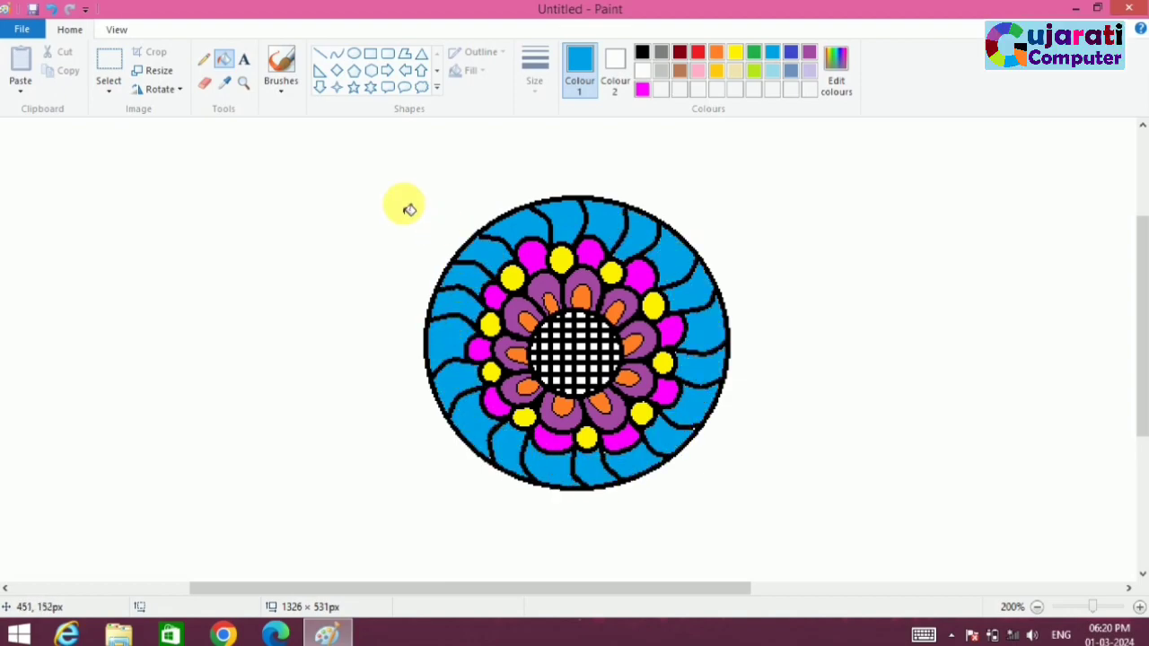
Draw a larger circle about 242 × 239 px around the blue ring and make its outline black
left_click(1037, 606)
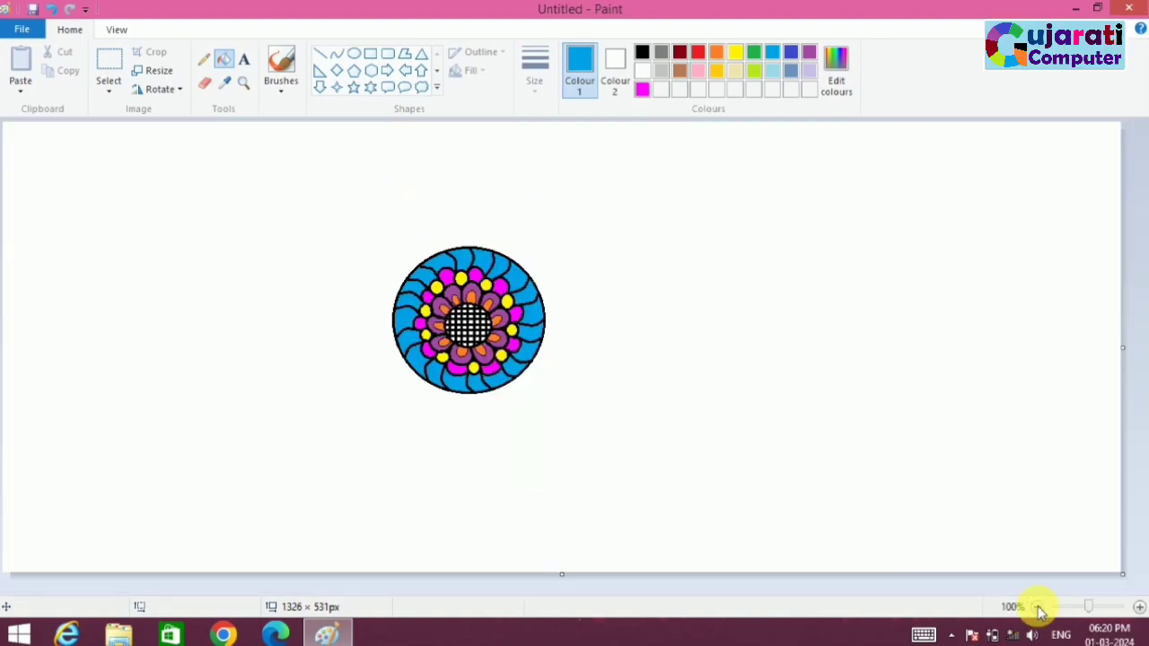
left_click(354, 53)
left_click_drag(411, 226, 577, 418)
left_click_drag(403, 320, 369, 321)
left_click_drag(472, 414, 472, 422)
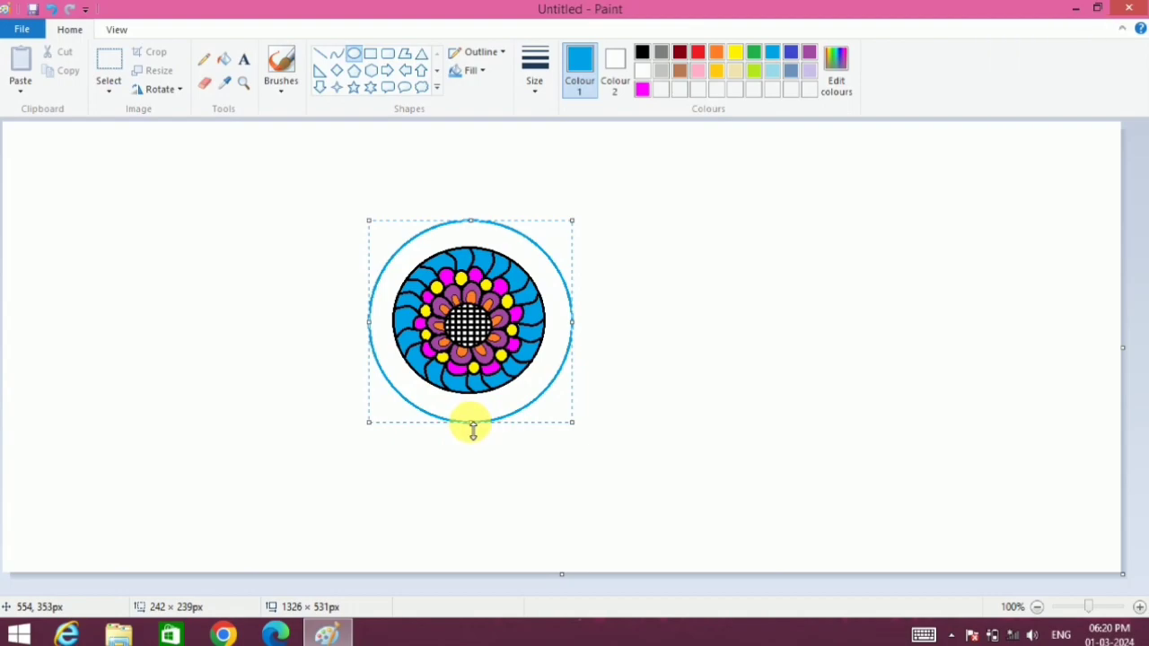
left_click(642, 52)
left_click(1122, 593)
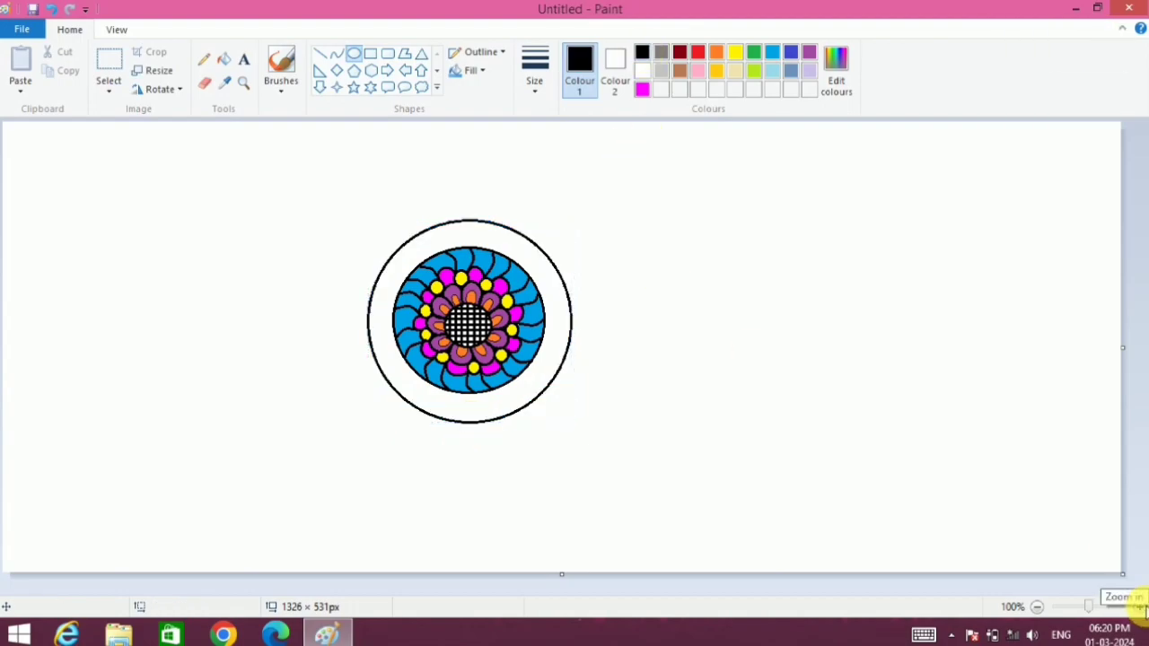
Draw black curved dividers with the Curve tool across the top of the gap between the blue ring and outer circle
left_click(1139, 607)
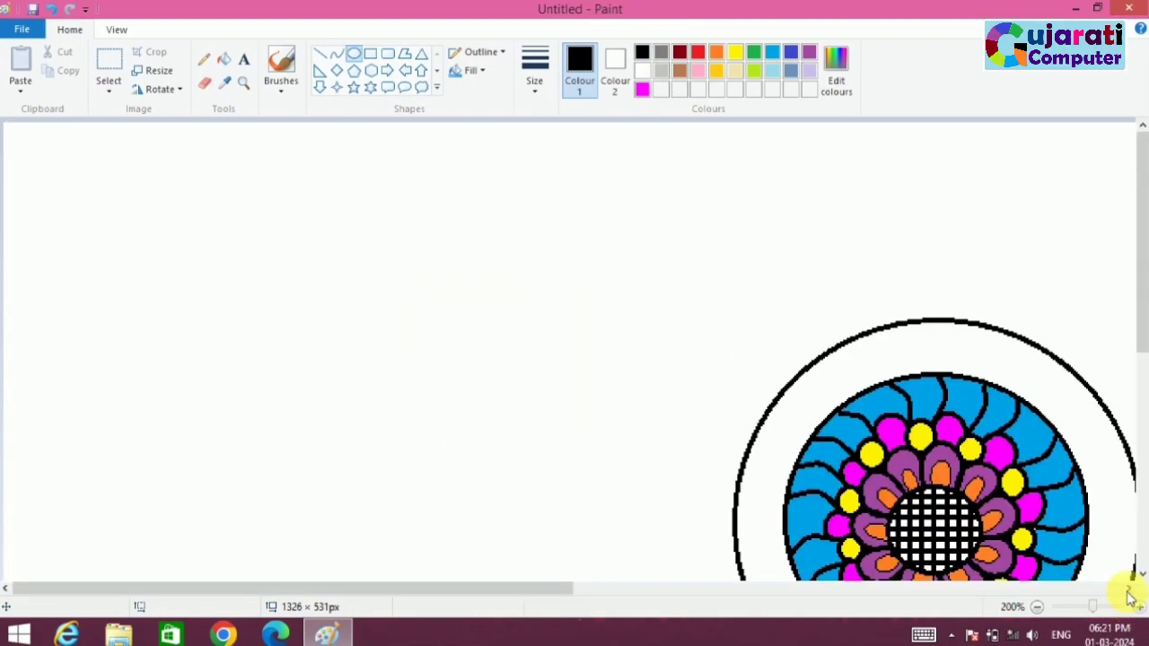
left_click_drag(1138, 270, 1138, 336)
left_click_drag(487, 589, 698, 588)
left_click_drag(1140, 229, 1140, 243)
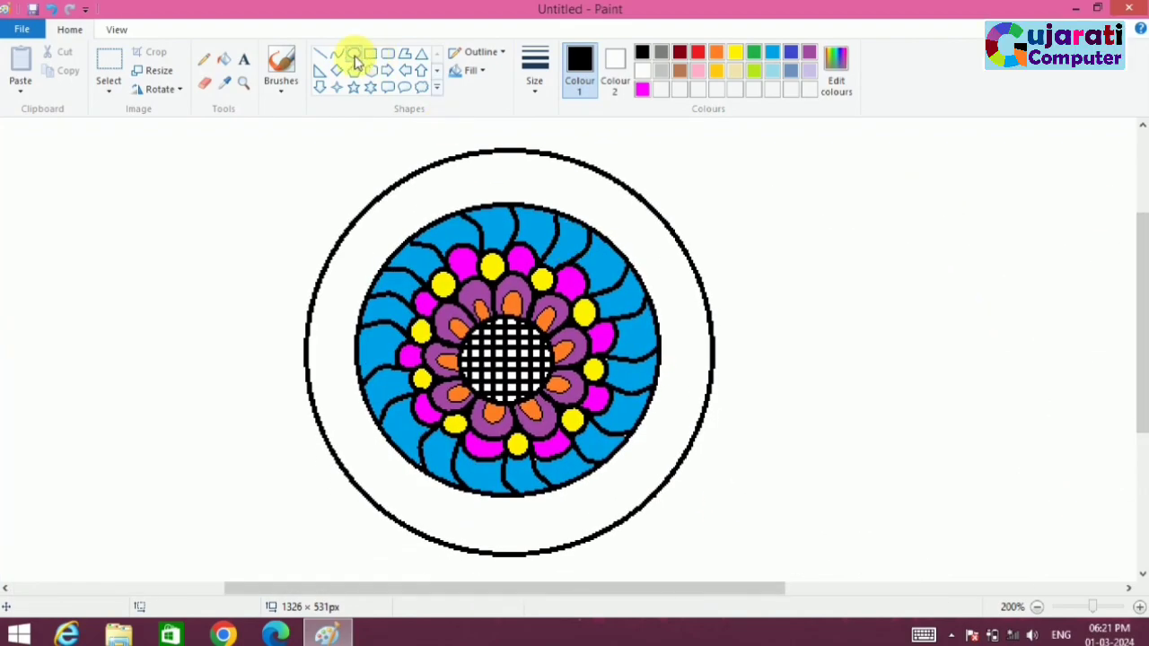
mouse_move(417, 242)
left_mouse_down()
mouse_move(415, 210)
mouse_move(449, 197)
mouse_move(441, 190)
left_mouse_up()
left_click_drag(513, 206, 515, 168)
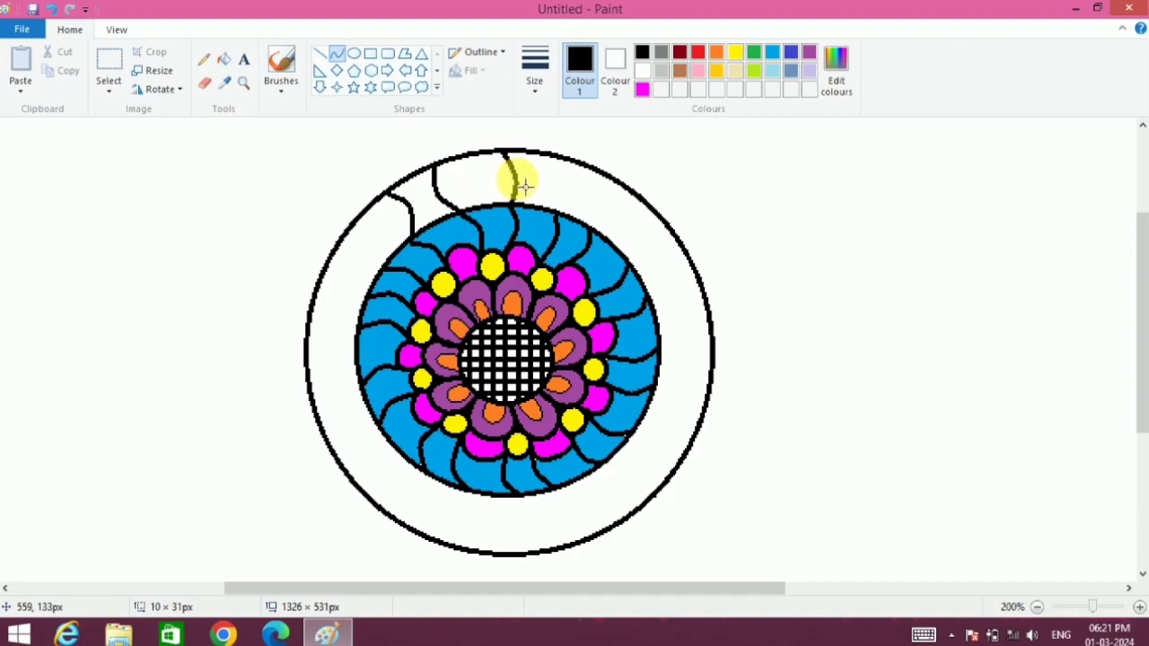
left_click(519, 179)
left_click_drag(558, 212, 568, 173)
left_click(552, 187)
Draw curved dividers between the blue ring and the outer circle along the upper right and right side
left_click_drag(589, 227, 626, 196)
left_click_drag(634, 269, 670, 229)
left_click(646, 236)
left_click_drag(650, 296, 700, 285)
left_click(691, 305)
left_click_drag(661, 345, 719, 347)
left_click(689, 336)
Draw curved dividers between the blue ring and the outer circle along the lower right
left_click_drag(659, 385, 711, 398)
left_click(682, 404)
left_click_drag(632, 435, 672, 451)
left_click(674, 442)
left_click_drag(601, 466, 655, 496)
left_click(627, 502)
left_click(628, 502)
left_click_drag(557, 491, 590, 532)
key("ctrl+z")
left_click_drag(558, 490, 583, 540)
left_click(592, 512)
left_click(592, 513)
Draw curved dividers between the blue ring and the outer circle along the bottom and lower left
left_click_drag(508, 489, 528, 545)
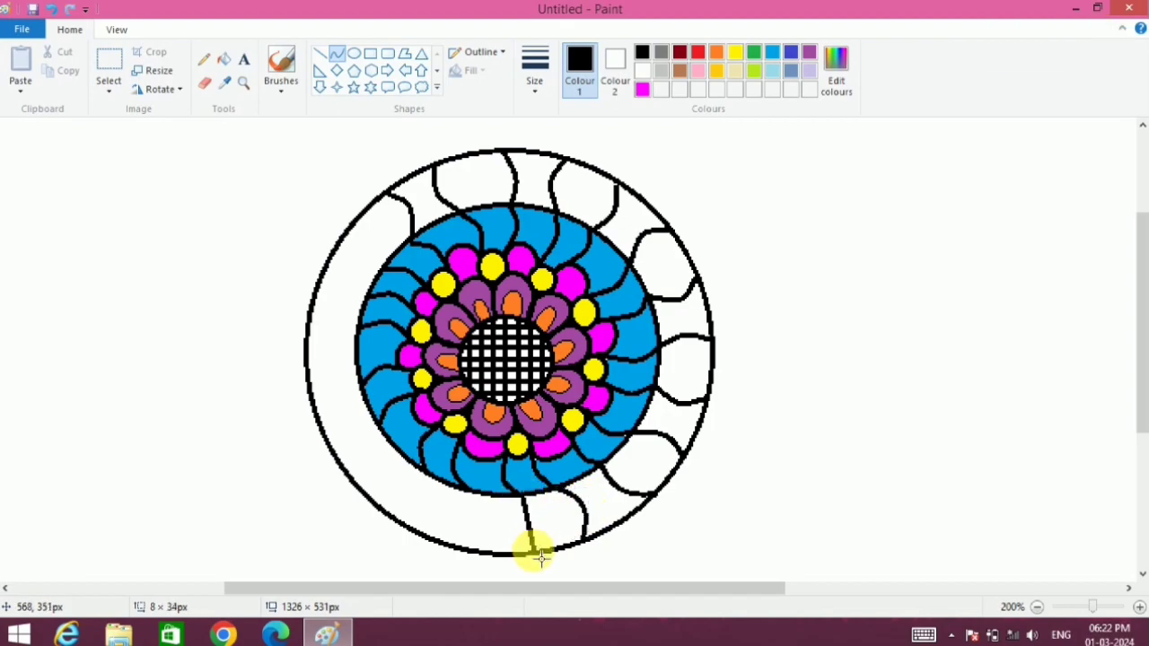
left_click(520, 538)
mouse_move(468, 493)
left_mouse_down()
mouse_move(459, 546)
mouse_move(467, 497)
mouse_move(413, 532)
mouse_move(409, 492)
left_mouse_up()
left_click(486, 542)
left_click(416, 513)
left_click(388, 484)
left_click_drag(382, 430, 374, 468)
left_click(388, 473)
Draw the last curved dividers between the blue ring and the outer circle along the left and upper left
left_click_drag(359, 390, 336, 419)
left_click(332, 398)
left_click_drag(358, 329, 328, 332)
left_click(340, 355)
mouse_move(367, 297)
left_mouse_down()
mouse_move(321, 280)
mouse_move(355, 232)
left_mouse_up()
left_click(356, 274)
left_click(332, 280)
left_click(380, 250)
left_click(380, 236)
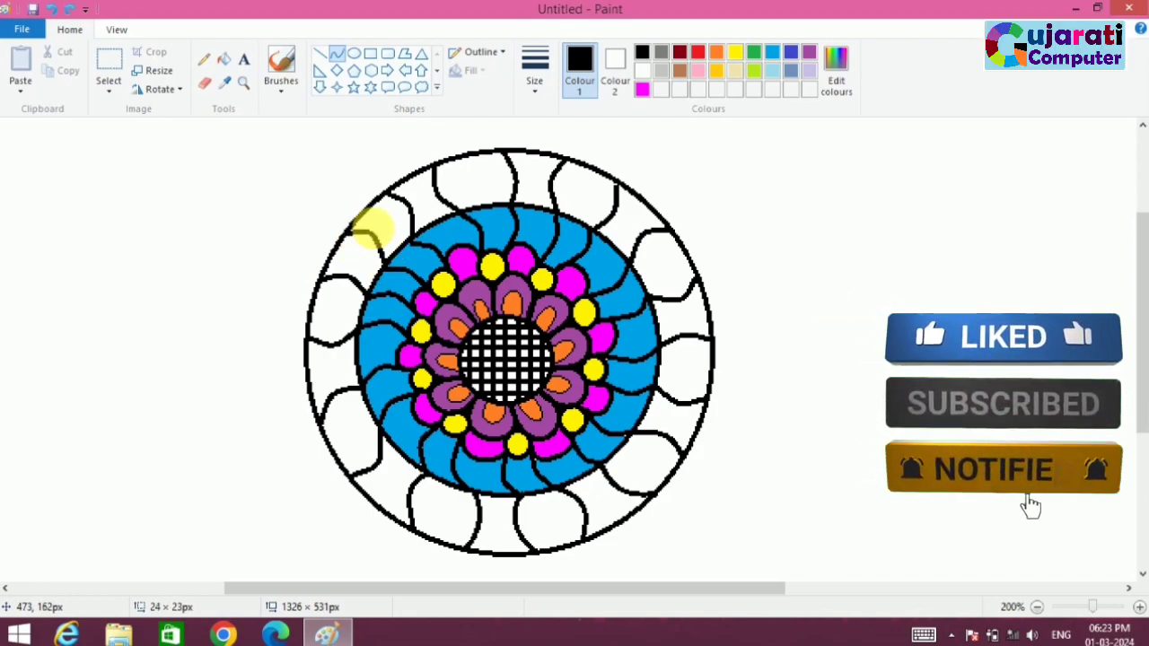
Fill every section of the outermost ring with gold
left_click(716, 70)
left_click(223, 59)
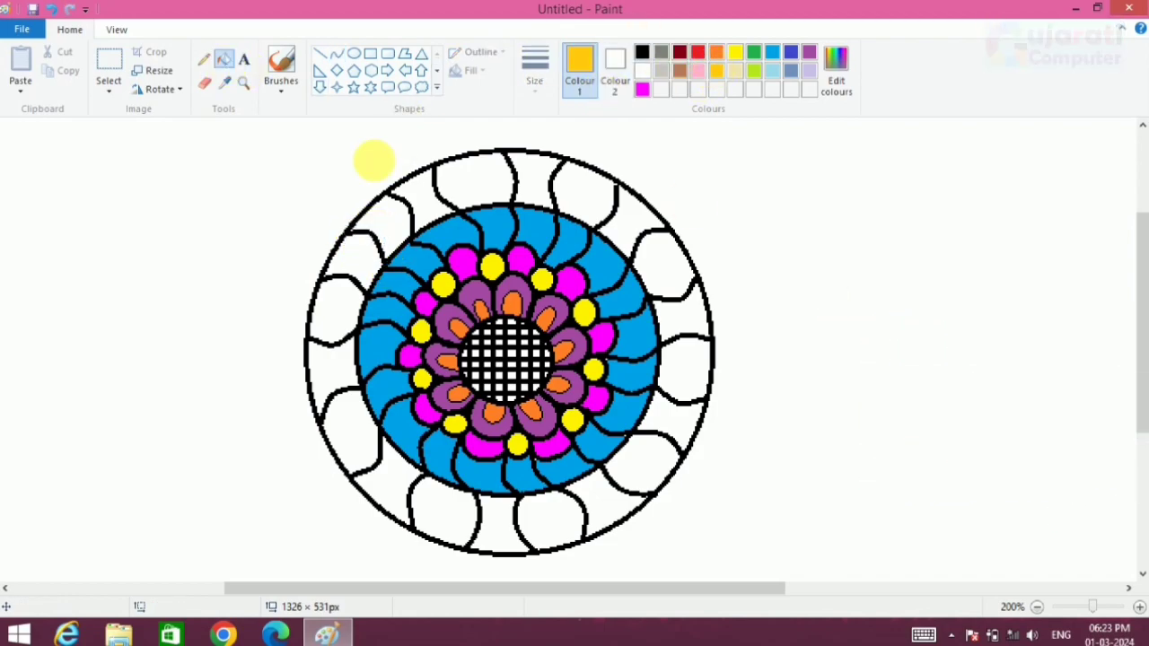
left_click(417, 199)
left_click(471, 179)
left_click(537, 180)
left_click(583, 195)
left_click(632, 220)
left_click(681, 310)
left_click(687, 368)
left_click(673, 429)
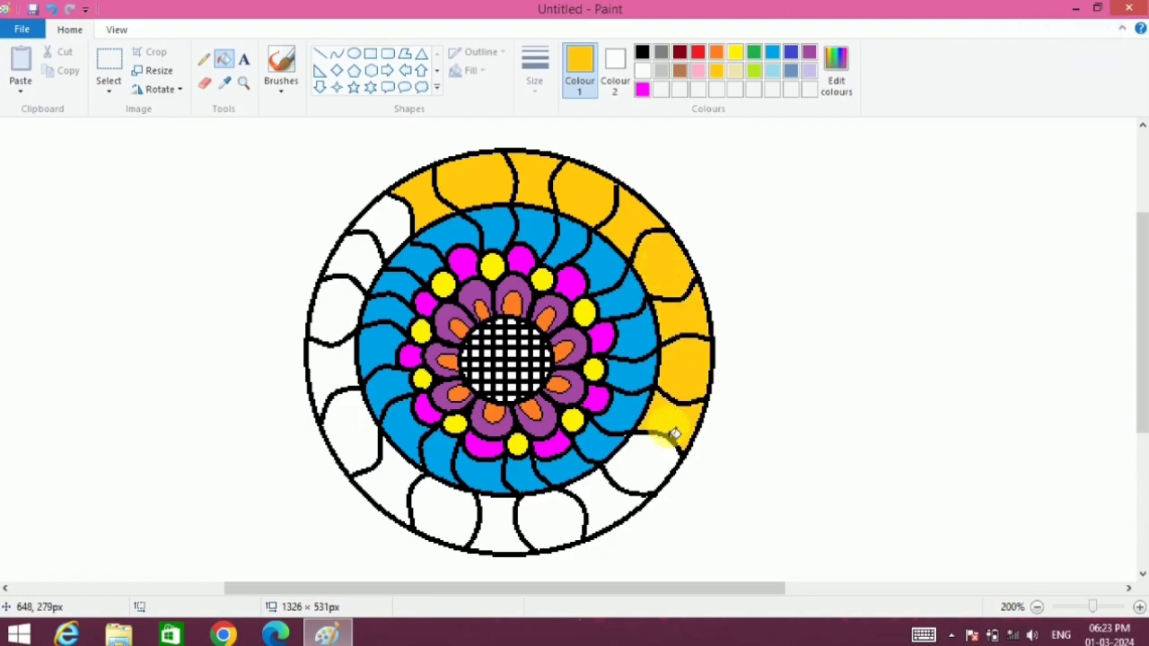
left_click(644, 460)
left_click(561, 514)
left_click(503, 530)
left_click(459, 525)
left_click(366, 457)
left_click(346, 415)
left_click(338, 336)
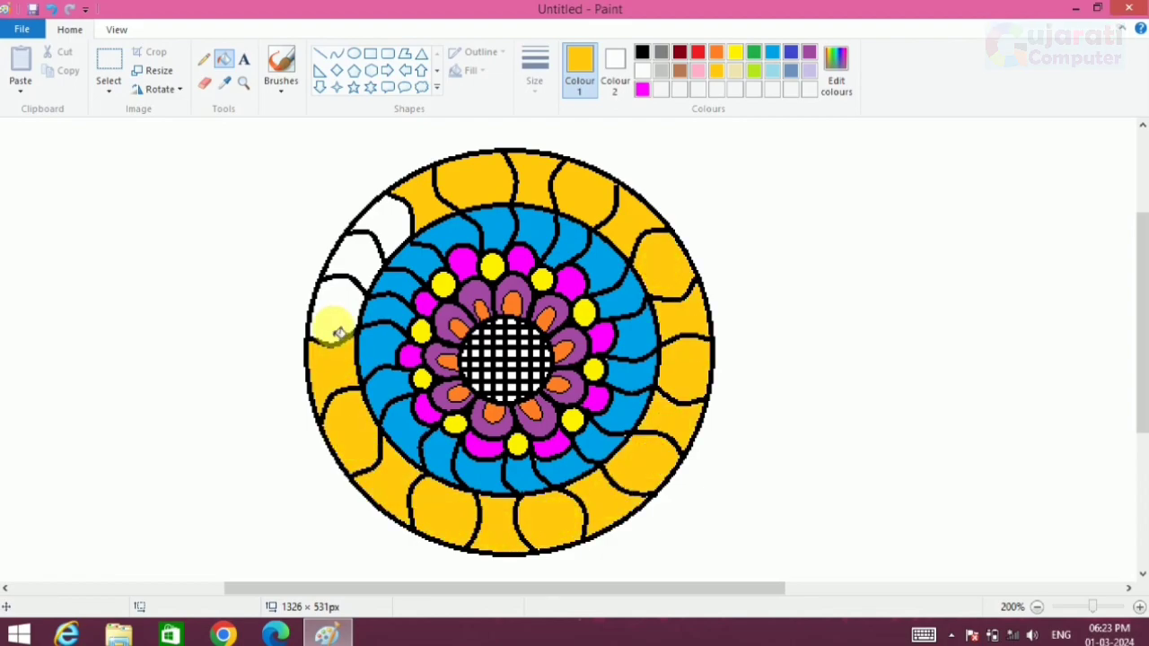
left_click(337, 300)
left_click(352, 259)
left_click(380, 240)
key("ctrl+z")
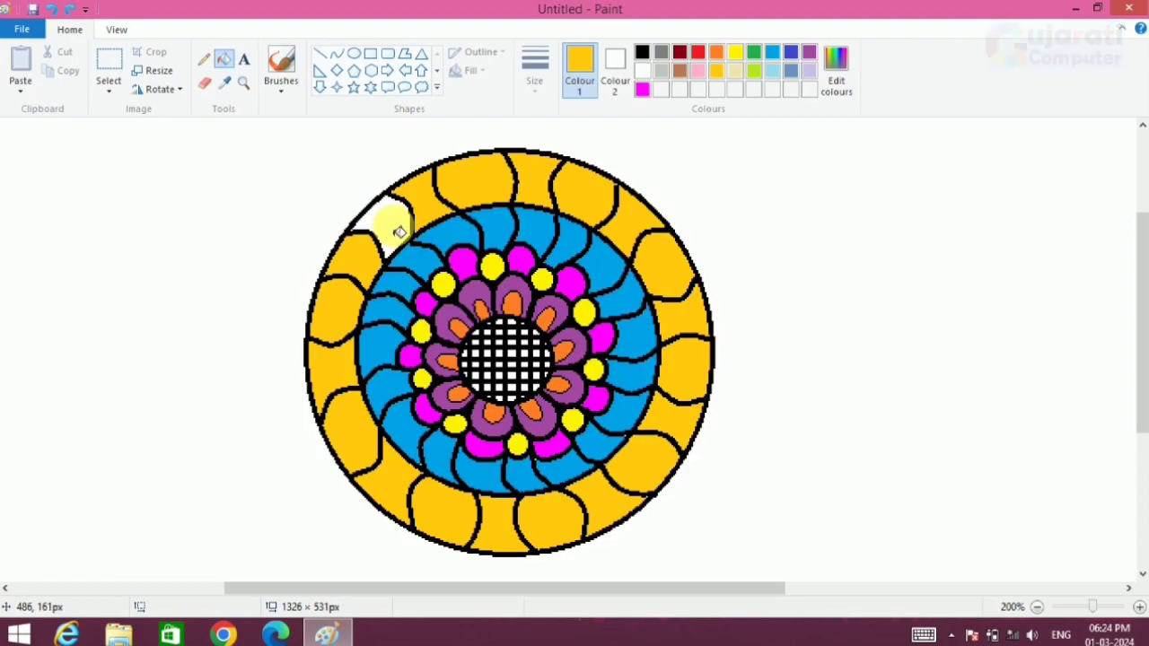
left_click(388, 222)
Draw a pointed black petal with the Curve tool on the outer top edge of the gold ring
left_click(1039, 608)
left_click(337, 53)
left_click_drag(435, 226, 451, 168)
left_click_drag(432, 225, 439, 181)
mouse_move(431, 205)
left_mouse_down()
mouse_move(418, 206)
mouse_move(465, 219)
mouse_move(446, 187)
mouse_move(513, 210)
left_mouse_up()
left_click(1139, 607)
left_click_drag(557, 588, 799, 588)
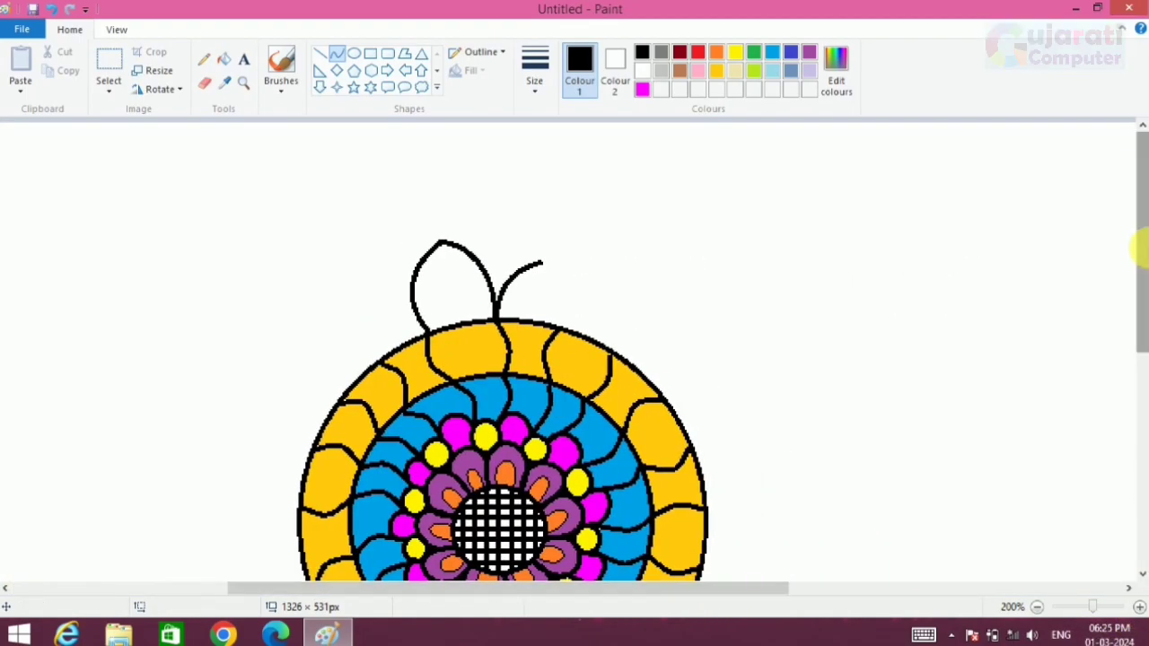
left_click_drag(1140, 249, 1140, 307)
left_click_drag(563, 208, 539, 140)
left_click_drag(556, 175, 586, 178)
key("ctrl+z")
left_click_drag(496, 196, 533, 129)
left_click(578, 195)
left_click_drag(559, 205, 532, 130)
left_click_drag(551, 169, 566, 142)
left_click(582, 210)
key("ctrl+z")
key("ctrl+z")
Draw a second pointed petal with the Curve tool beside the first one on the gold ring's top edge
mouse_move(496, 195)
left_mouse_down()
mouse_move(549, 130)
mouse_move(521, 140)
left_mouse_up()
left_click(599, 180)
left_click_drag(558, 206, 548, 130)
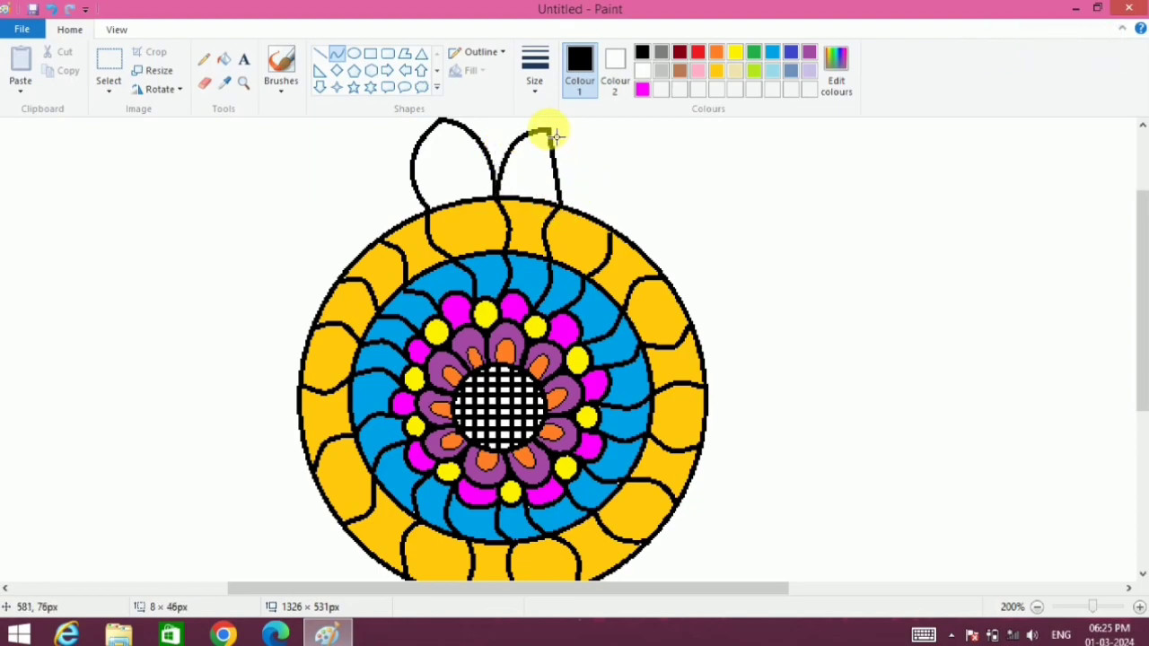
left_click(583, 179)
left_click(566, 133)
Draw a third curved petal outside the gold ring, adjoining the second one clockwise
left_click(645, 178)
mouse_move(563, 206)
left_mouse_down()
mouse_move(624, 171)
mouse_move(600, 159)
mouse_move(629, 159)
left_mouse_up()
key("ctrl+z")
left_click(587, 165)
mouse_move(611, 232)
left_mouse_down()
mouse_move(629, 160)
mouse_move(646, 193)
left_mouse_up()
left_click(649, 191)
Draw the fourth and fifth curved petals outside the gold ring along its upper right edge
left_click_drag(622, 230, 696, 214)
left_click_drag(665, 278, 693, 215)
left_click(689, 278)
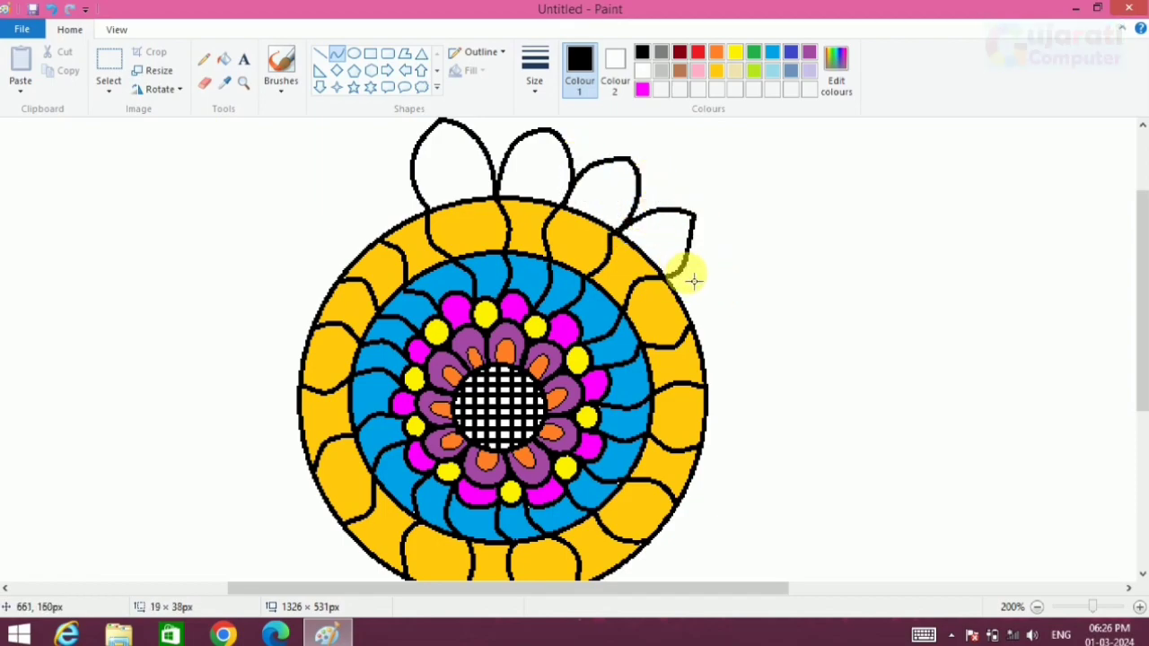
left_click_drag(665, 278, 744, 275)
left_click_drag(700, 270, 718, 259)
Draw the sixth curved petal on the right edge of the gold ring and start the petal below it
mouse_move(695, 333)
left_mouse_down()
mouse_move(745, 274)
mouse_move(734, 292)
mouse_move(737, 330)
mouse_move(776, 358)
left_mouse_up()
left_click(800, 373)
left_click_drag(760, 352, 746, 335)
left_click(712, 392)
mouse_move(707, 388)
left_mouse_down()
mouse_move(775, 358)
mouse_move(778, 393)
mouse_move(753, 423)
mouse_move(761, 402)
left_mouse_up()
Draw the curved outlines of the next two petals down the right side of the gold ring
left_click(724, 443)
left_click(726, 477)
left_click_drag(702, 446, 777, 436)
mouse_move(747, 449)
left_mouse_down()
mouse_move(734, 478)
mouse_move(752, 505)
mouse_move(733, 462)
left_mouse_up()
left_click_drag(685, 511, 758, 509)
left_click_drag(723, 513, 731, 549)
Draw a curved petal outside the gold ring at its lower right
left_click_drag(1140, 290, 1141, 358)
left_click_drag(681, 367, 725, 431)
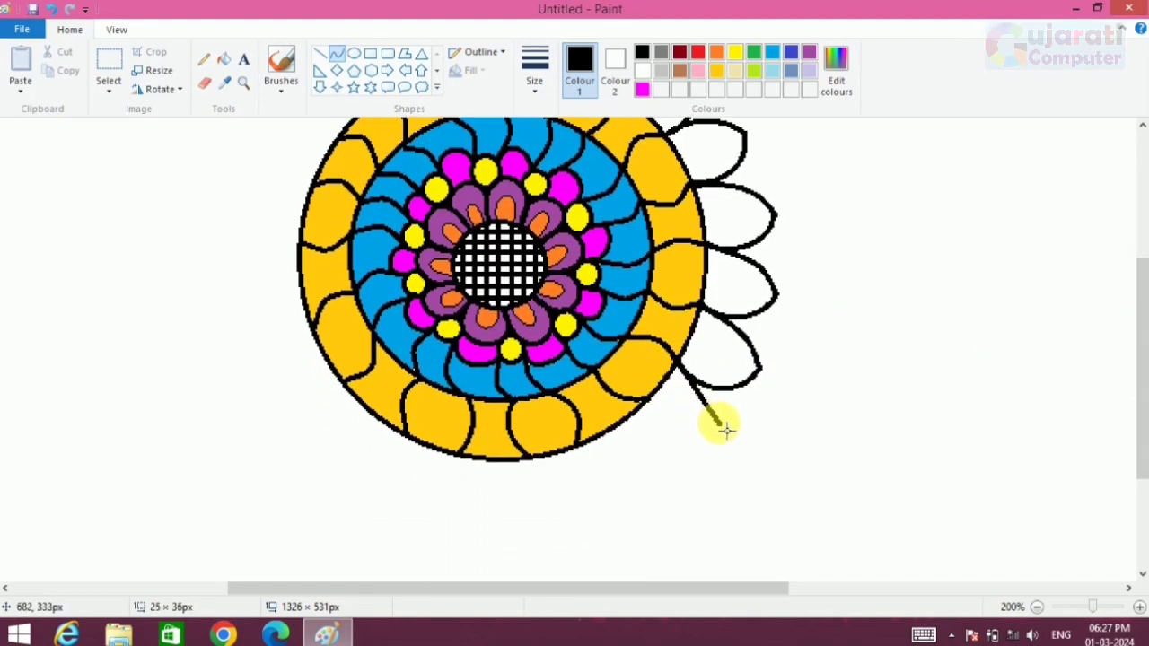
left_click_drag(645, 399, 723, 423)
mouse_move(681, 422)
left_mouse_down()
mouse_move(670, 431)
mouse_move(674, 483)
left_mouse_up()
left_click(684, 464)
Draw curved petals outside the gold ring along its bottom edge
mouse_move(579, 447)
left_mouse_down()
mouse_move(671, 484)
mouse_move(638, 508)
left_mouse_up()
mouse_move(579, 448)
left_mouse_down()
mouse_move(563, 543)
mouse_move(588, 489)
left_mouse_up()
mouse_move(526, 458)
left_mouse_down()
mouse_move(566, 538)
mouse_move(479, 541)
left_mouse_up()
left_click_drag(501, 521, 520, 532)
left_click_drag(459, 456, 481, 543)
mouse_move(471, 503)
left_mouse_down()
mouse_move(443, 505)
mouse_move(450, 540)
left_mouse_up()
Draw curved petals outside the gold ring around its lower left edge
left_click_drag(459, 456, 384, 509)
left_click_drag(439, 482, 419, 519)
mouse_move(404, 435)
left_mouse_down()
mouse_move(384, 508)
mouse_move(380, 438)
mouse_move(369, 485)
mouse_move(395, 432)
mouse_move(309, 469)
mouse_move(347, 488)
mouse_move(343, 476)
left_mouse_up()
mouse_move(343, 383)
left_mouse_down()
mouse_move(316, 425)
mouse_move(307, 469)
mouse_move(318, 410)
mouse_move(307, 468)
left_mouse_up()
mouse_move(330, 422)
left_mouse_down()
mouse_move(320, 398)
mouse_move(297, 438)
left_mouse_up()
Finish the lower left petal and draw the lower edge of the next petal on the gold ring's left side
left_click(279, 384)
mouse_move(342, 384)
left_mouse_down()
mouse_move(290, 423)
mouse_move(254, 400)
left_mouse_up()
mouse_move(296, 395)
left_mouse_down()
mouse_move(315, 413)
mouse_move(297, 338)
mouse_move(275, 372)
mouse_move(275, 329)
mouse_move(247, 363)
left_mouse_up()
left_click_drag(1140, 321, 1139, 253)
left_click_drag(316, 474, 239, 428)
key("ctrl+z")
mouse_move(313, 473)
left_mouse_down()
mouse_move(229, 431)
mouse_move(247, 458)
left_mouse_up()
left_click(247, 456)
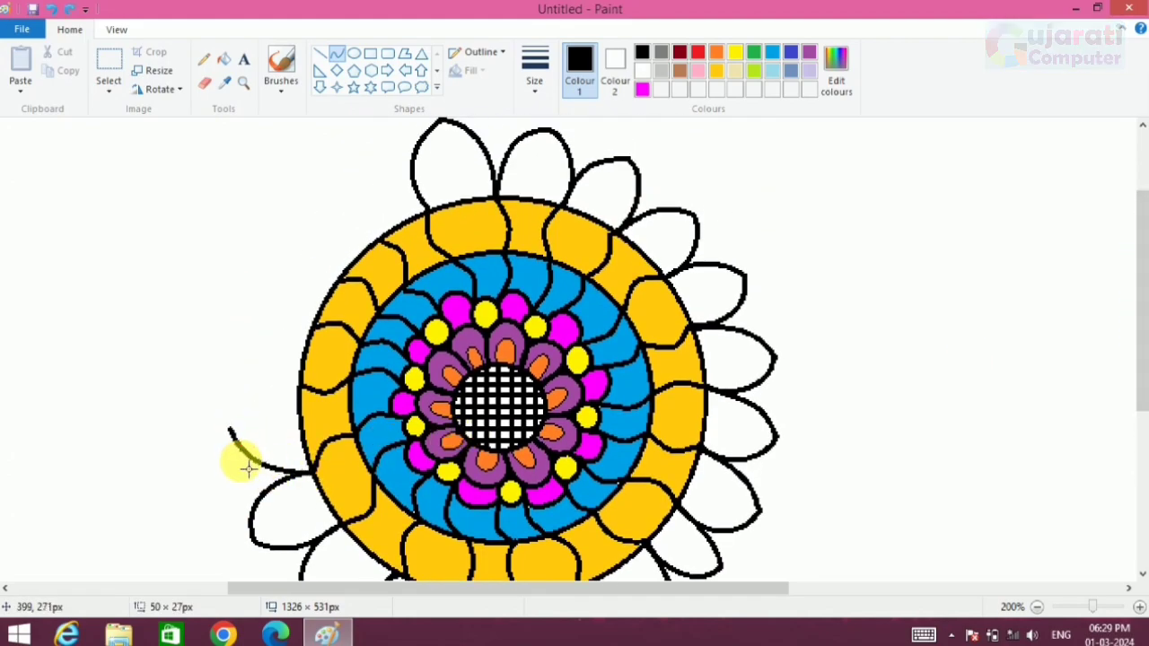
Draw the curves of the two petals on the left side of the gold ring
mouse_move(298, 389)
left_mouse_down()
mouse_move(231, 429)
mouse_move(264, 389)
mouse_move(267, 362)
mouse_move(227, 332)
left_mouse_up()
left_click(232, 398)
left_click(275, 322)
left_click_drag(264, 364, 280, 385)
left_click(241, 378)
left_click_drag(314, 324, 228, 333)
left_click_drag(262, 327, 263, 294)
Draw a rounded petal on the gold ring's upper left and start the petal above it
left_click_drag(315, 324, 267, 263)
mouse_move(278, 285)
left_mouse_down()
mouse_move(280, 305)
mouse_move(265, 296)
left_mouse_up()
left_click(265, 296)
mouse_move(343, 283)
left_mouse_down()
mouse_move(269, 263)
mouse_move(318, 248)
mouse_move(316, 199)
left_mouse_up()
left_click(293, 239)
Complete the next rounded petal clockwise along the gold ring's upper left edge
left_click_drag(326, 232, 310, 237)
left_click(362, 164)
left_click_drag(386, 245, 320, 196)
left_click_drag(352, 216, 351, 194)
left_click(368, 182)
Draw the last outer petal to close the gap beside the first pointed petal
left_click_drag(380, 235, 377, 166)
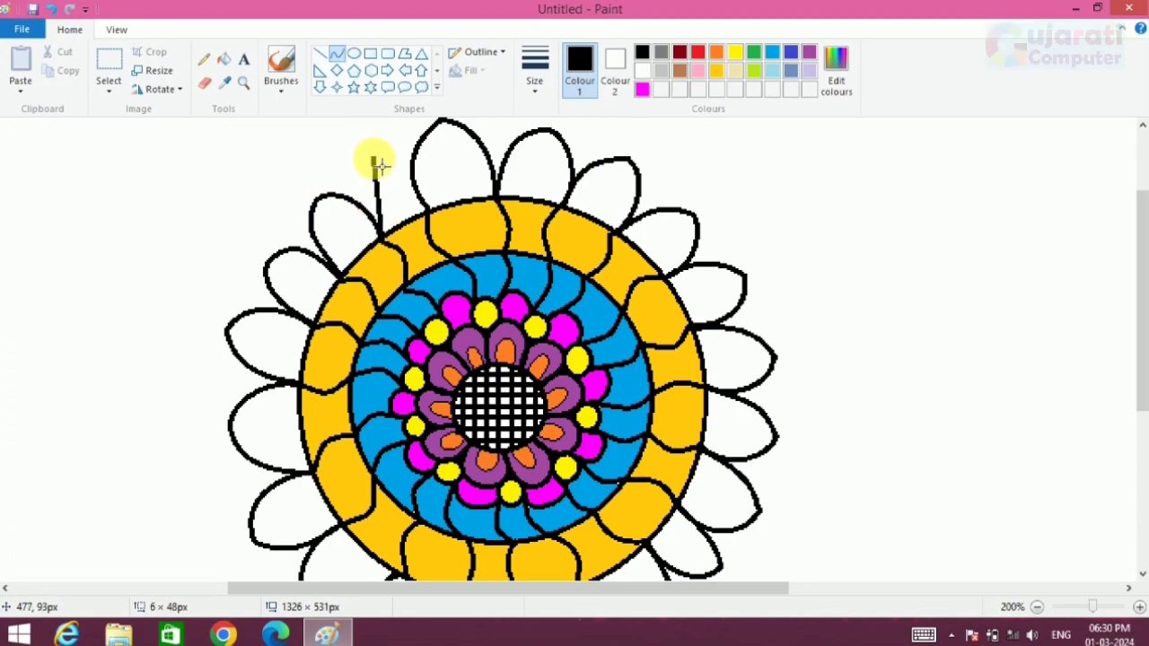
left_click_drag(427, 209, 374, 157)
left_click_drag(411, 192, 406, 166)
left_click(404, 160)
left_click(264, 137)
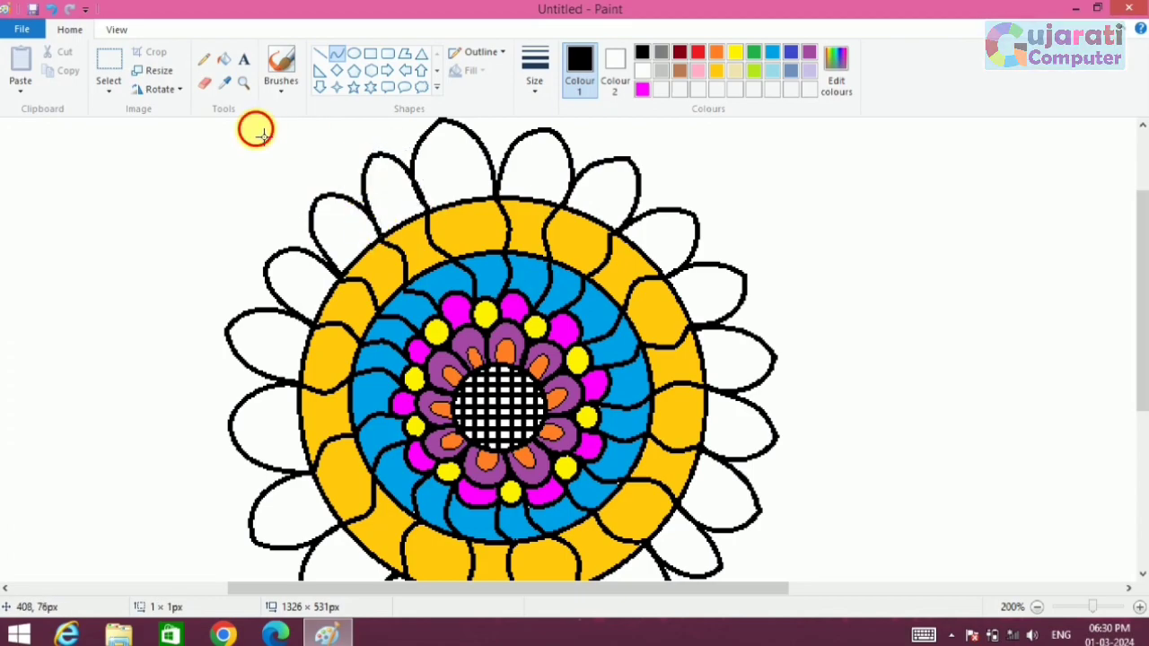
Fill all the outer petals with purple, leaving the background white
left_click(1037, 607)
left_click(223, 58)
left_click(368, 265)
left_click(387, 235)
left_click(414, 216)
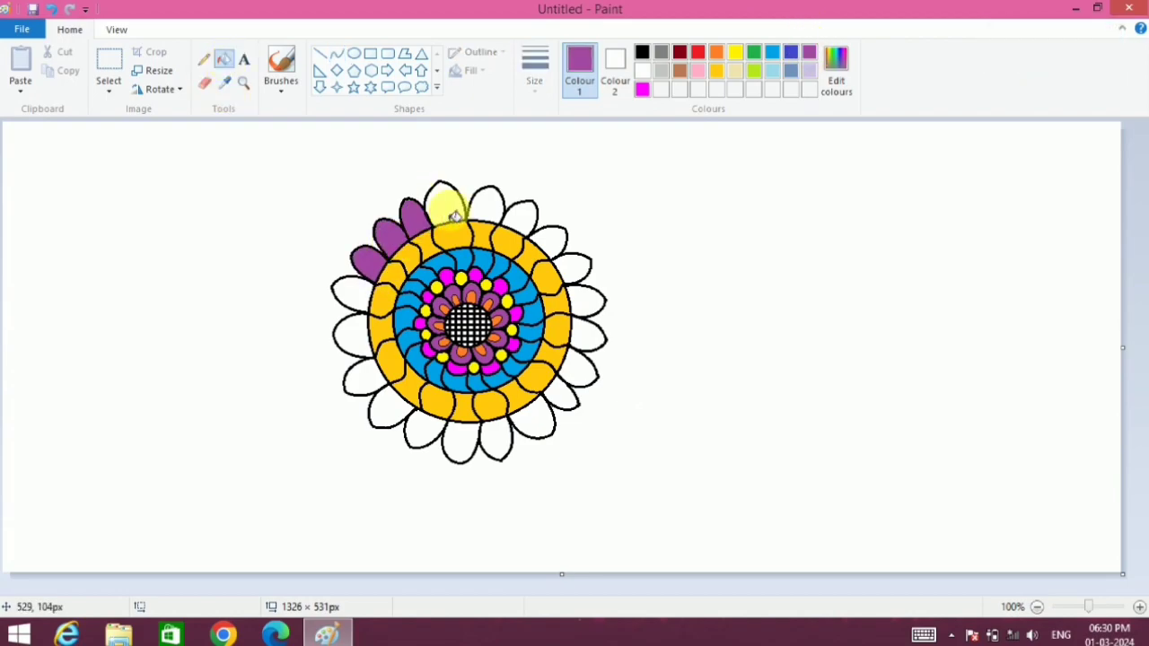
left_click(444, 202)
left_click(519, 216)
left_click(549, 240)
left_click(574, 267)
left_click(585, 305)
left_click(579, 368)
left_click(559, 392)
left_click(535, 422)
left_click(492, 442)
left_click(422, 432)
left_click(388, 409)
left_click(368, 384)
left_click(353, 338)
left_click(352, 292)
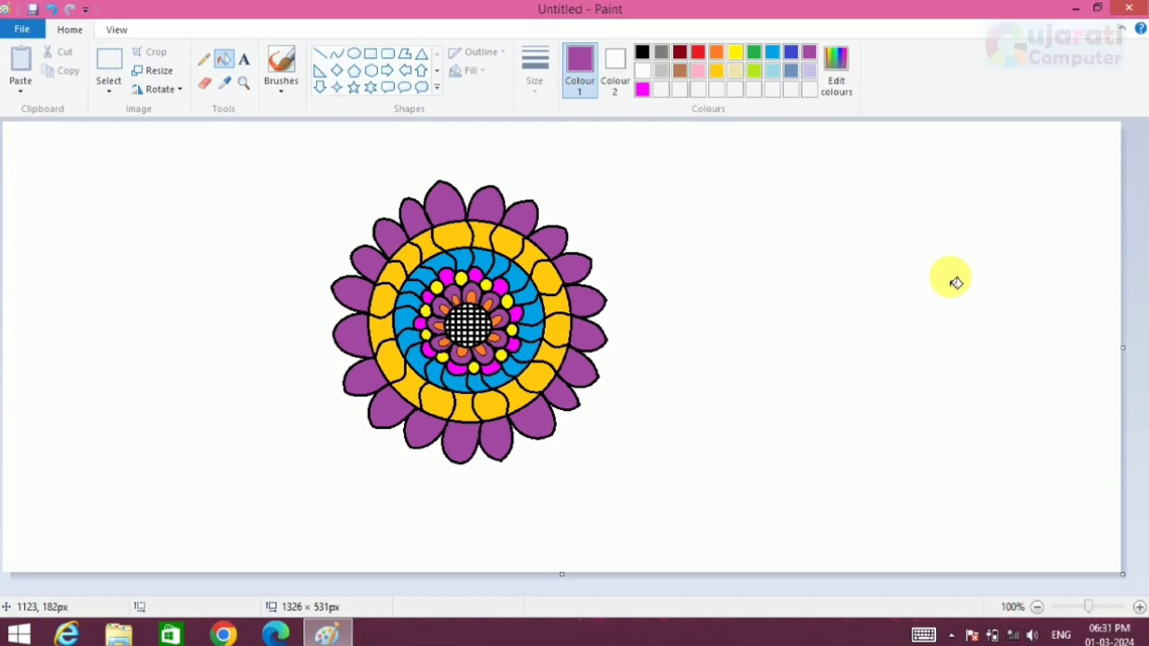
left_click(956, 283)
key("ctrl+z")
Draw a black circle outline about 347 × 361 px around the whole flower, just outside the purple petals
left_click(641, 51)
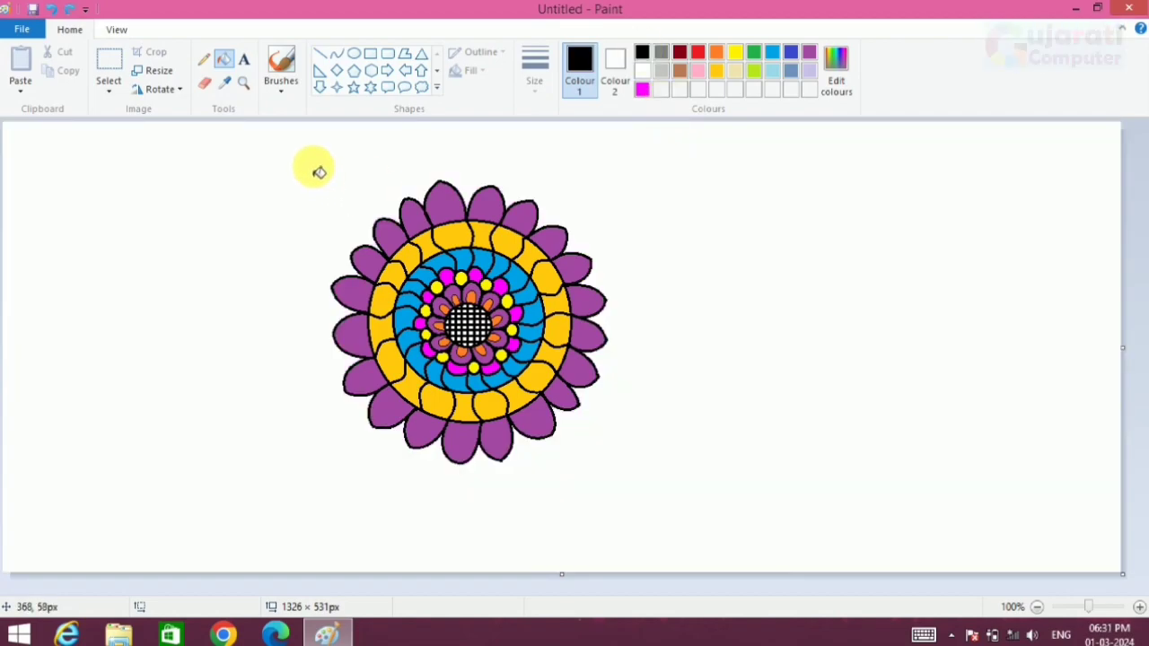
left_click(354, 53)
mouse_move(332, 162)
left_mouse_down()
mouse_move(602, 449)
mouse_move(617, 486)
left_mouse_up()
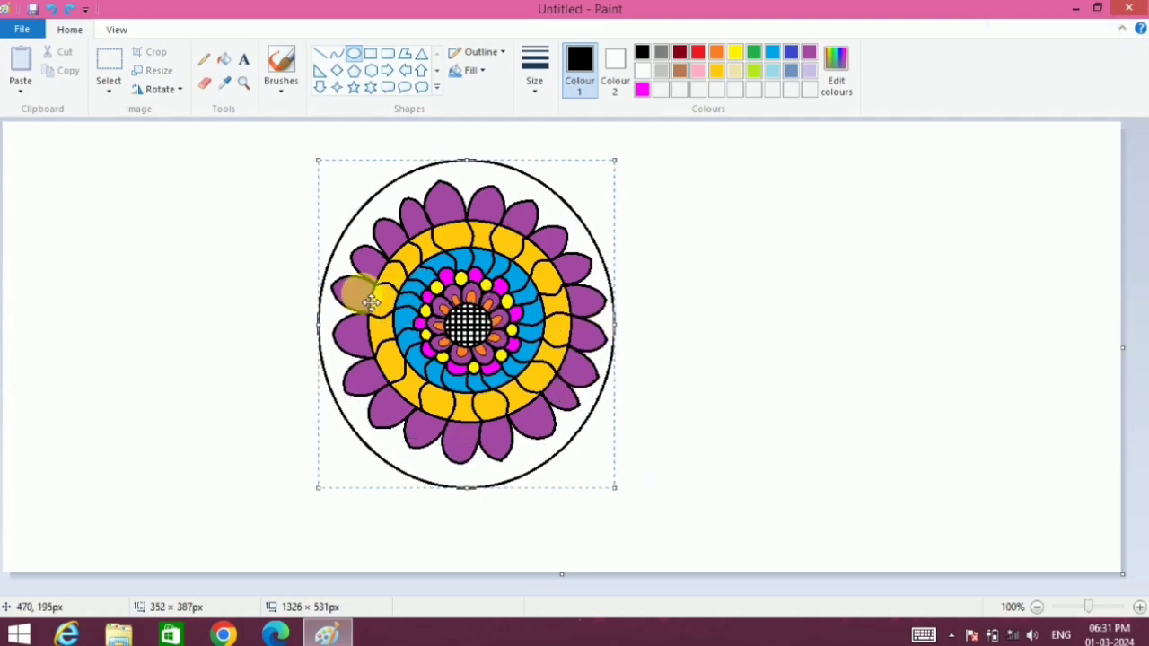
left_click_drag(468, 161, 464, 169)
left_click_drag(468, 487, 475, 479)
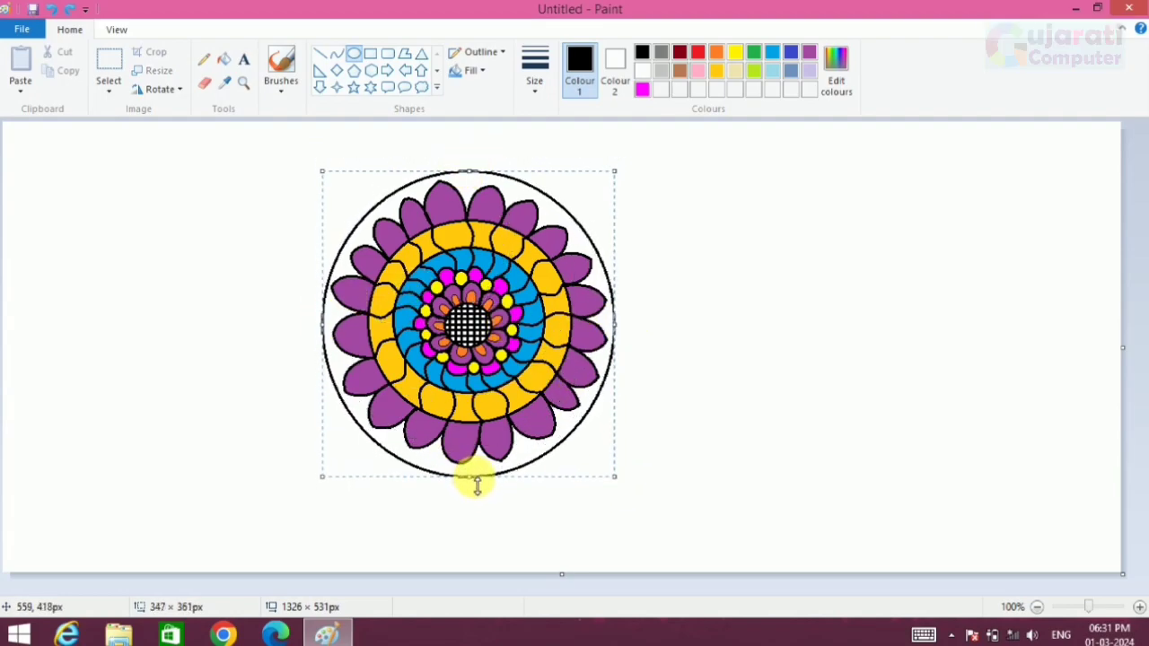
left_click(688, 267)
Fill the area between the purple petals and the outer circle with green
left_click(759, 57)
left_click(519, 192)
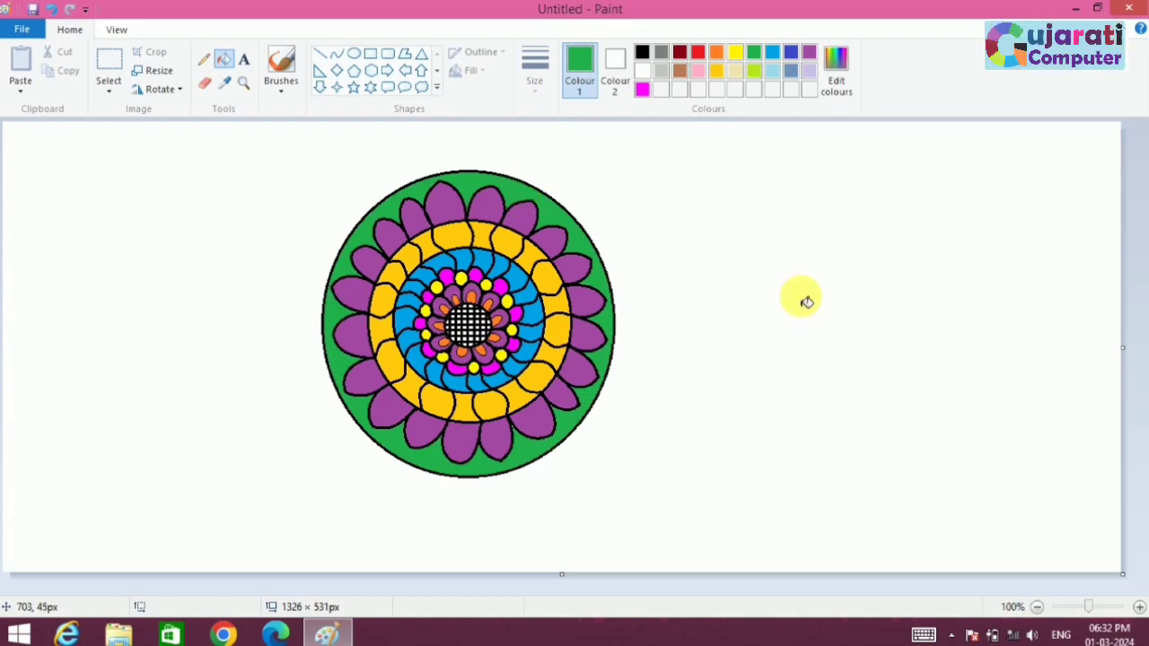
left_click(1137, 611)
left_click(1036, 610)
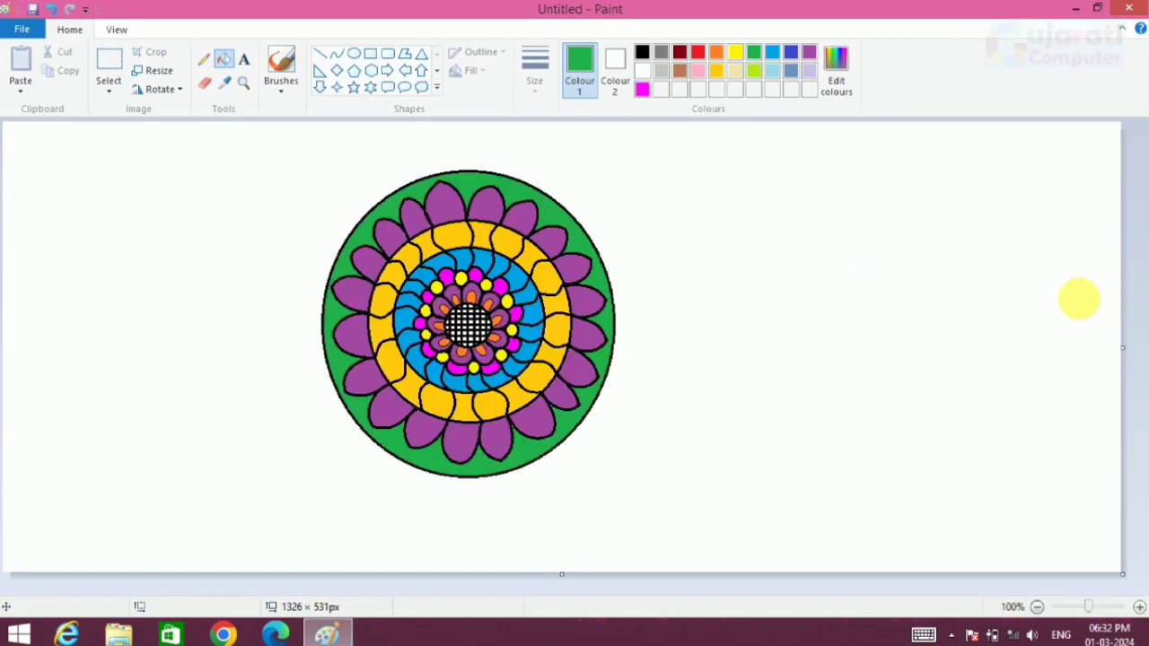
Select the whole mandala and move it right and down toward the middle of the canvas
left_click(106, 70)
left_click_drag(328, 159, 637, 508)
left_click_drag(526, 372, 566, 415)
left_click(744, 267)
left_click_drag(351, 164, 704, 539)
left_click_drag(611, 424, 625, 397)
left_click(846, 346)
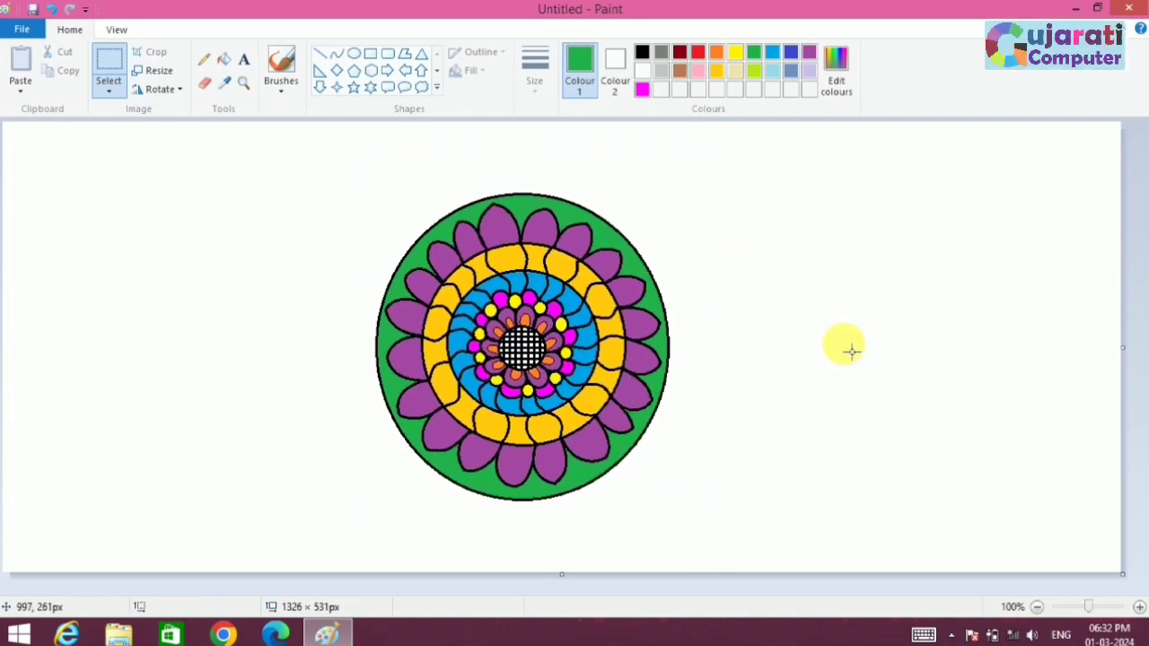
Enlarge the canvas to 2376 × 1140 px
left_click(336, 54)
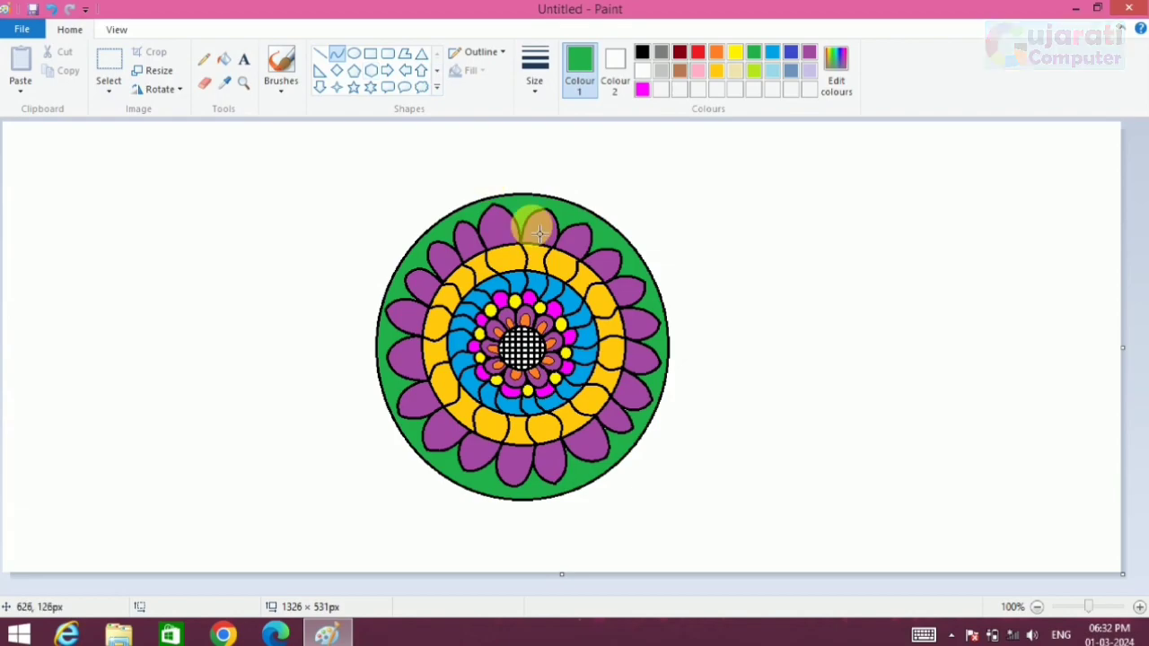
left_click(1035, 607)
mouse_move(563, 348)
left_mouse_down()
mouse_move(758, 492)
mouse_move(1007, 611)
left_mouse_up()
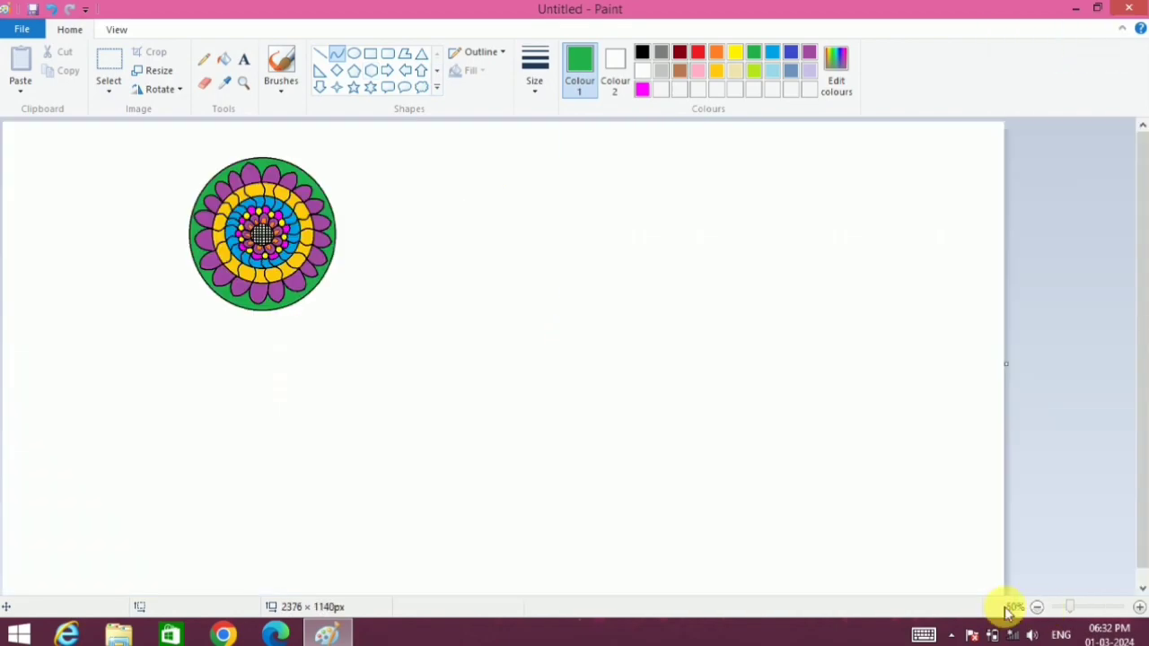
Move the whole mandala to near the middle of the enlarged canvas
left_click(107, 70)
left_click_drag(188, 139, 382, 346)
left_click_drag(266, 290, 359, 341)
key("ctrl+z")
left_click_drag(159, 135, 391, 355)
left_click_drag(274, 235, 469, 354)
left_click(632, 260)
Draw a large pointed black petal with the Curve tool on the top edge of the green circle
left_click(336, 54)
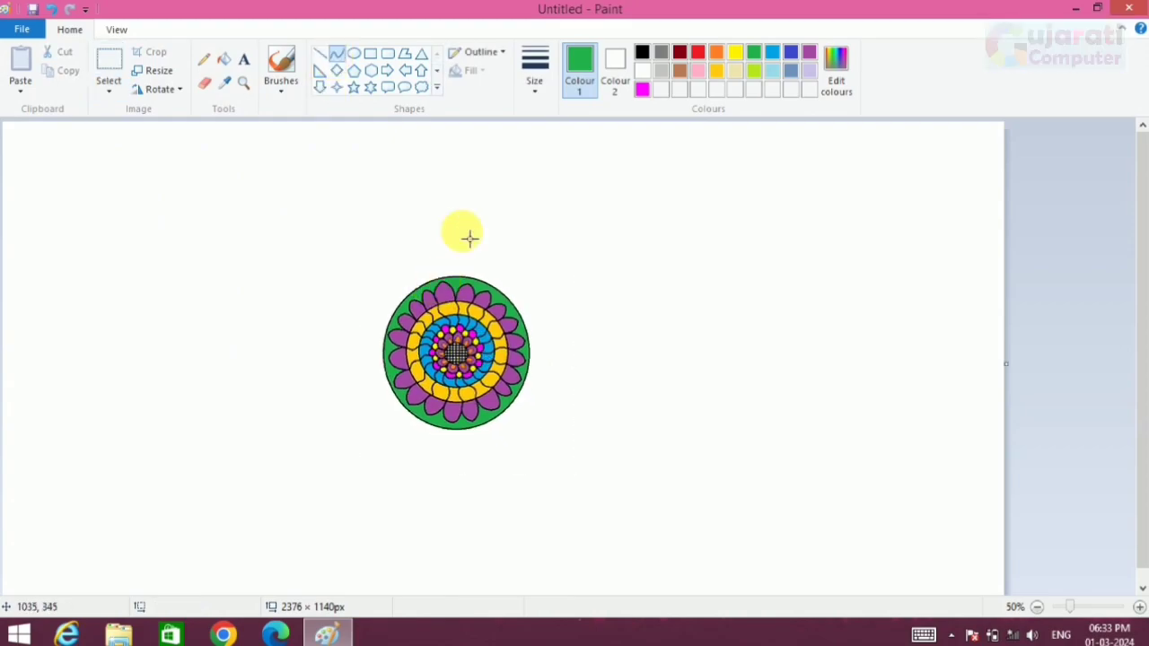
left_click(1139, 607)
left_click_drag(1141, 290, 1141, 353)
left_click_drag(424, 588, 652, 634)
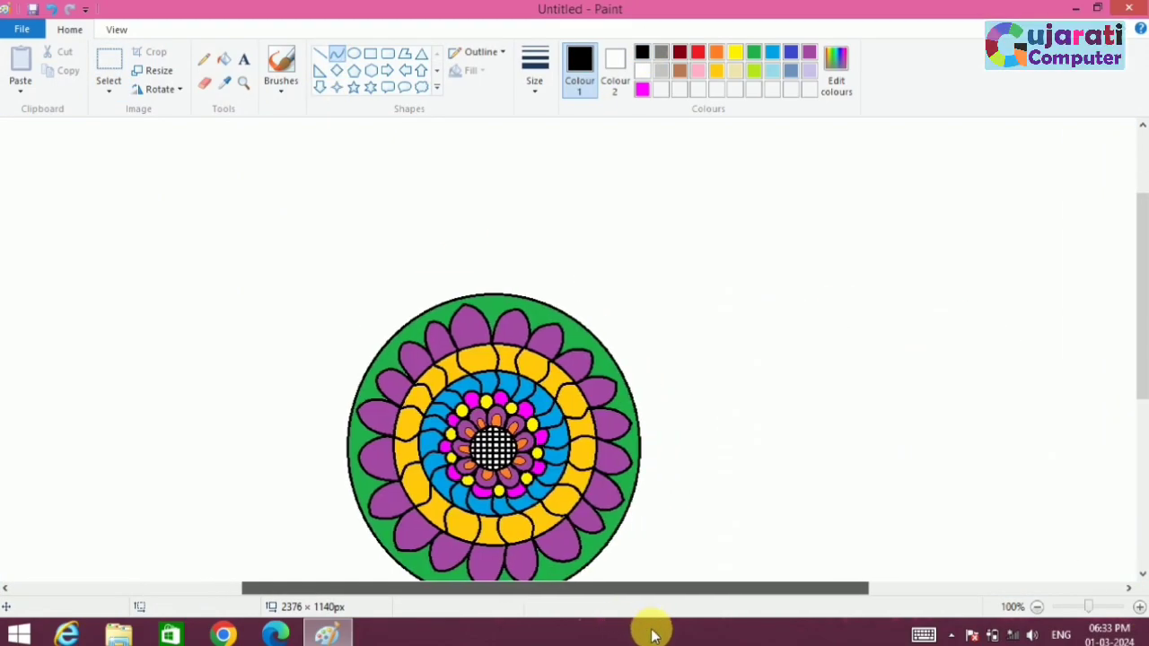
left_click_drag(463, 303, 460, 271)
left_click(449, 240)
left_click_drag(522, 296, 502, 195)
left_click_drag(520, 235, 531, 244)
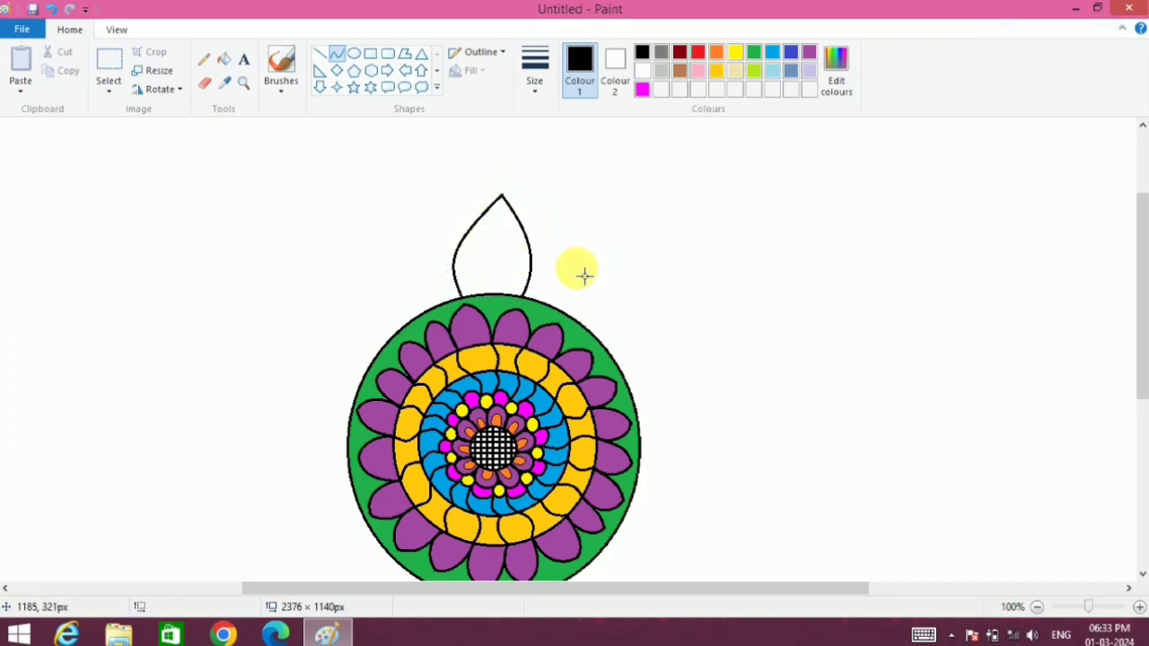
Draw a second large pointed petal on the green circle's upper right edge
mouse_move(536, 298)
left_mouse_down()
mouse_move(627, 248)
mouse_move(588, 259)
left_mouse_up()
mouse_move(595, 336)
left_mouse_down()
mouse_move(625, 251)
mouse_move(633, 308)
left_mouse_up()
left_click(634, 307)
left_click(622, 364)
Draw a third large pointed petal on the green circle, below the second one
mouse_move(605, 350)
left_mouse_down()
mouse_move(700, 375)
mouse_move(633, 351)
mouse_move(680, 377)
mouse_move(711, 368)
mouse_move(655, 328)
left_mouse_up()
left_click(640, 325)
key("ctrl+z")
left_click(648, 325)
left_click_drag(637, 410, 688, 381)
left_click(673, 418)
left_click(699, 401)
Draw a fourth large pointed petal on the right edge of the green circle
left_click_drag(1140, 236, 1139, 287)
left_click(641, 316)
left_click_drag(648, 323, 732, 352)
mouse_move(636, 382)
left_mouse_down()
mouse_move(731, 355)
mouse_move(669, 409)
mouse_move(697, 398)
left_mouse_up()
Draw a fifth large pointed petal on the lower right edge of the green circle
left_click(625, 471)
mouse_move(627, 401)
left_mouse_down()
mouse_move(695, 466)
mouse_move(664, 408)
left_mouse_up()
left_click(698, 411)
left_click_drag(593, 447, 669, 499)
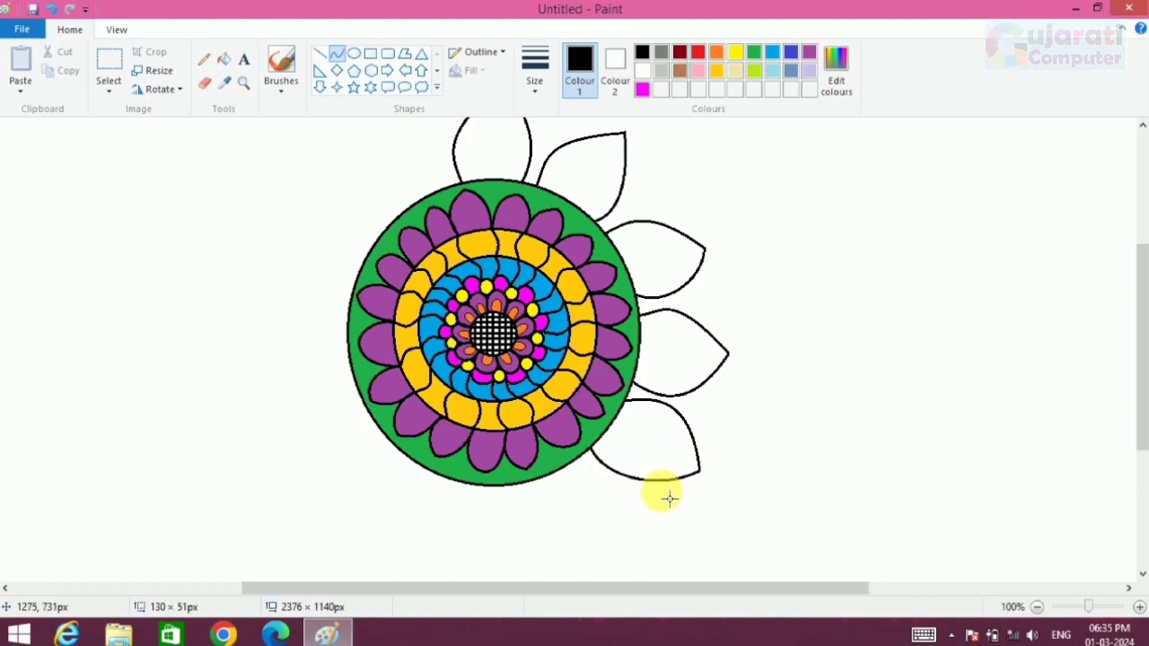
Draw a sixth large pointed petal on the green circle's bottom edge, just right of its lowest point
left_click(593, 502)
left_click_drag(1141, 301, 1141, 334)
left_click_drag(591, 376, 611, 435)
key("ctrl+z")
mouse_move(579, 398)
left_mouse_down()
mouse_move(564, 488)
mouse_move(595, 418)
mouse_move(608, 443)
mouse_move(613, 429)
left_mouse_up()
left_click_drag(505, 414, 564, 492)
left_click_drag(535, 455, 481, 439)
left_click_drag(513, 471, 523, 488)
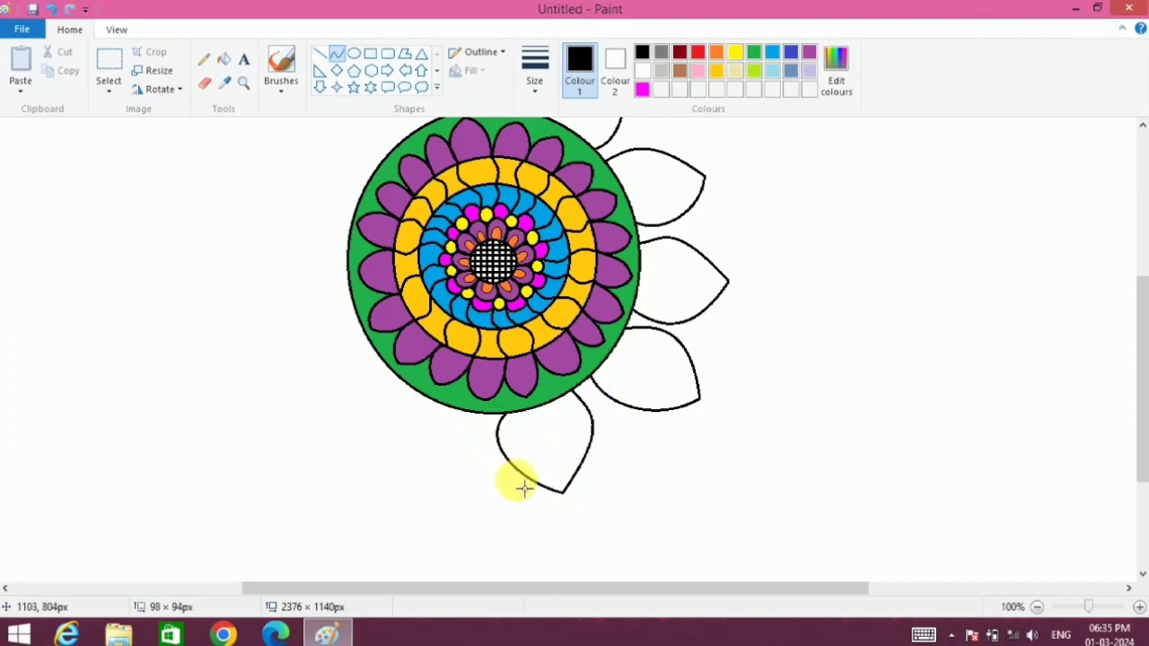
Draw a seventh large pointed petal on the green circle's bottom edge, just left of its lowest point
left_click_drag(482, 415, 413, 487)
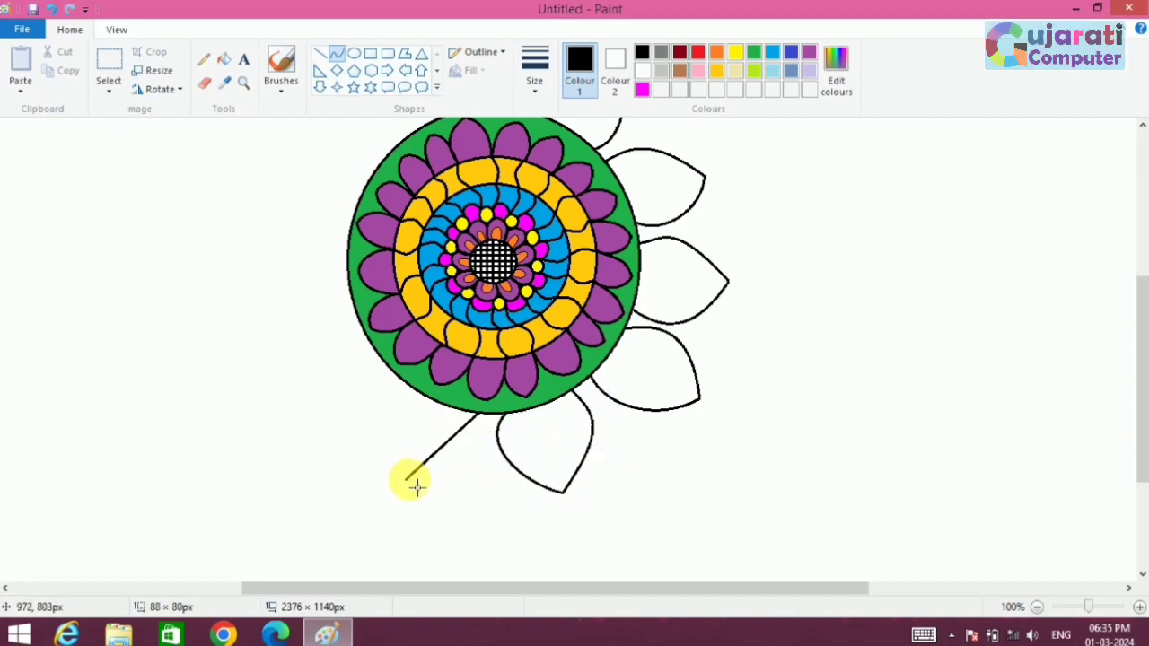
left_click_drag(454, 449, 496, 449)
left_click_drag(480, 471, 474, 483)
left_click_drag(416, 389, 415, 490)
left_click_drag(415, 436, 400, 420)
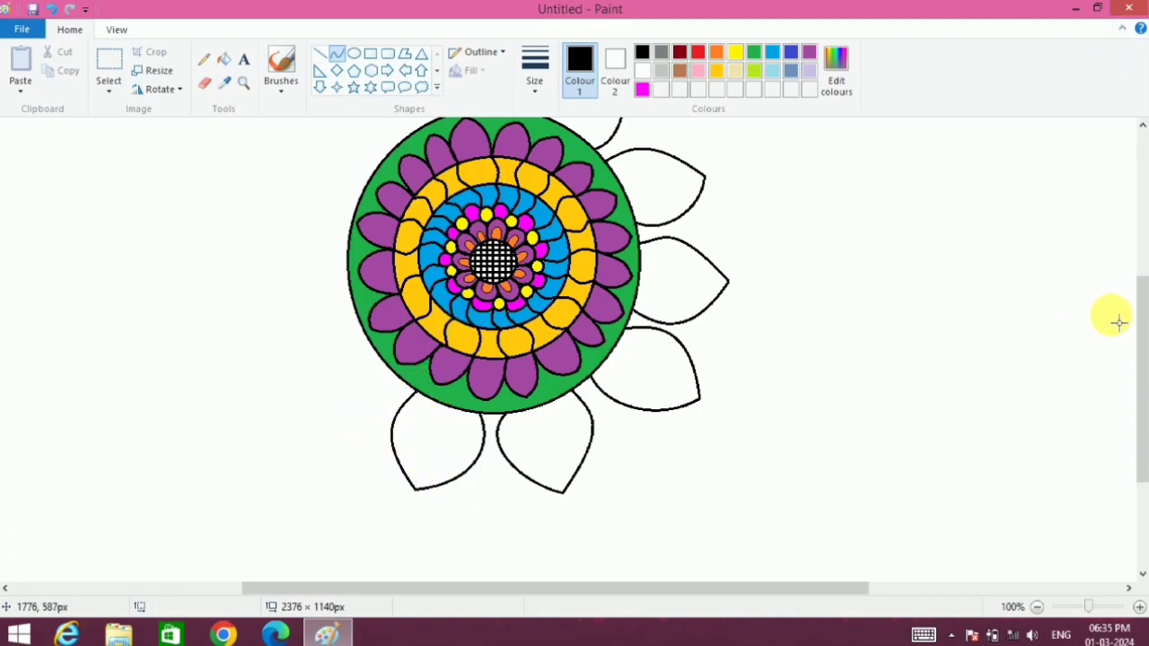
Draw an eighth large pointed petal on the lower left edge of the green circle
scroll(1137, 302, "up", 3)
mouse_move(404, 486)
left_mouse_down()
mouse_move(319, 507)
mouse_move(393, 515)
mouse_move(348, 536)
left_mouse_up()
left_click(282, 460)
left_click_drag(359, 427, 291, 462)
Draw a ninth large pointed petal on the left edge of the green circle
left_click_drag(355, 408, 270, 423)
left_click_drag(352, 336, 307, 254)
key("ctrl+z")
Draw the last two large pointed petals on the green circle's upper left edge, closing the outer ring
mouse_move(356, 320)
left_mouse_down()
mouse_move(308, 249)
mouse_move(303, 278)
mouse_move(298, 239)
mouse_move(305, 307)
left_mouse_up()
key("ctrl+z")
left_click(361, 218)
mouse_move(396, 252)
left_mouse_down()
mouse_move(299, 240)
mouse_move(359, 209)
mouse_move(398, 153)
left_mouse_up()
left_click(442, 167)
mouse_move(409, 226)
left_mouse_down()
mouse_move(388, 223)
mouse_move(397, 154)
mouse_move(460, 188)
left_mouse_up()
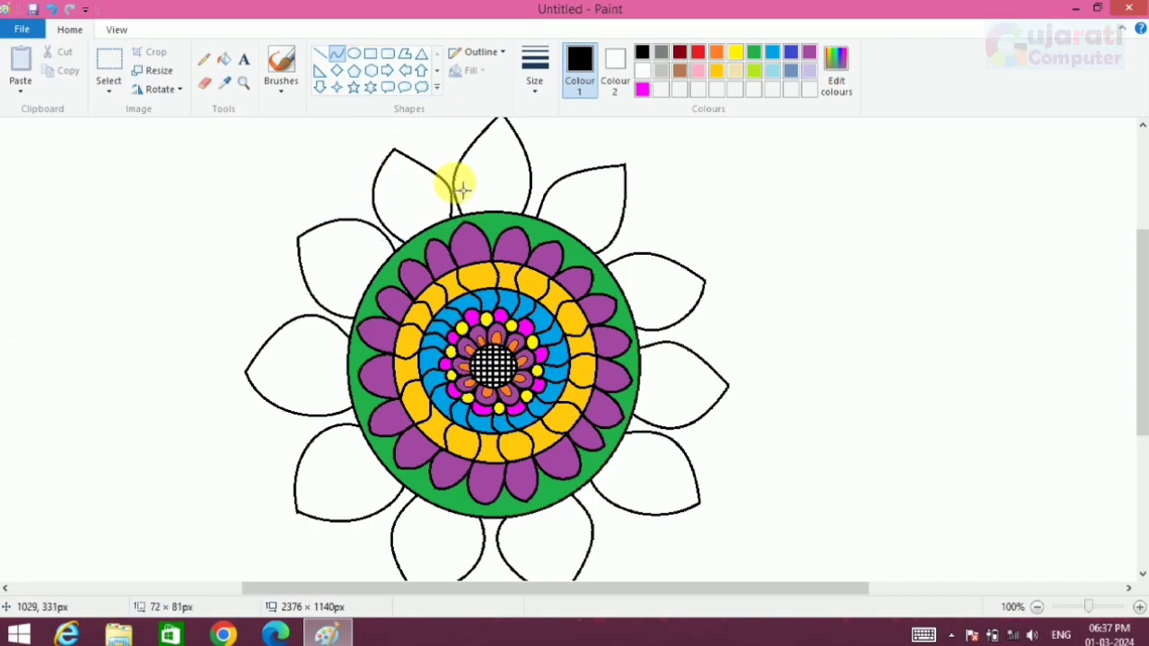
Fill all eleven large outer petals with magenta
left_click(1036, 607)
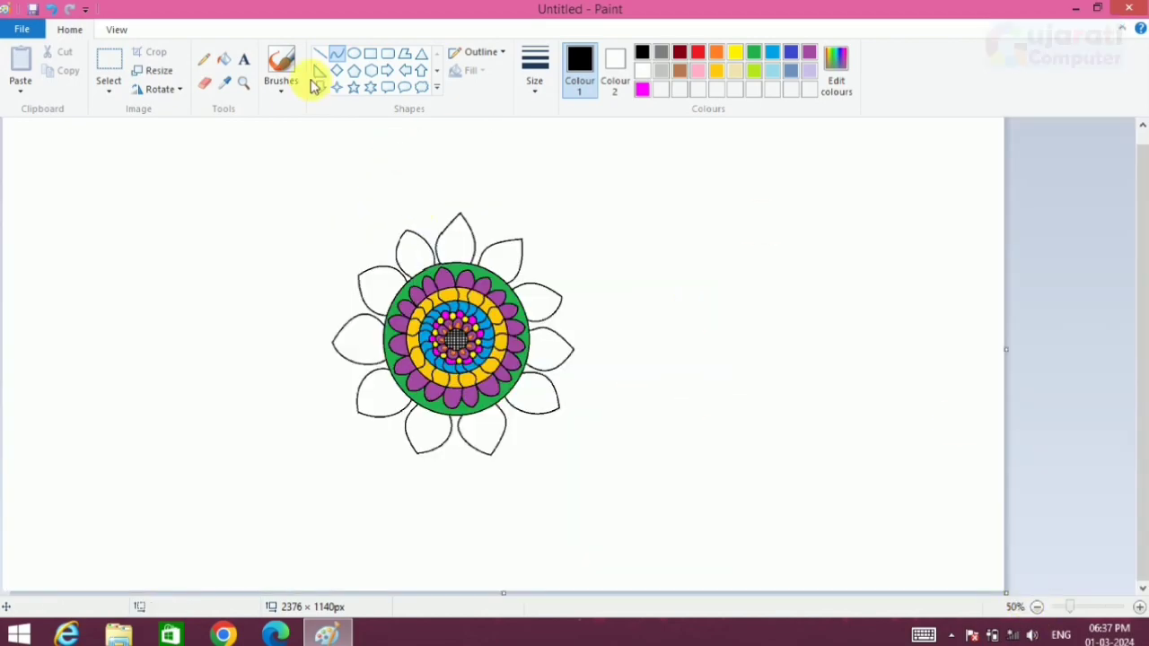
left_click(224, 59)
left_click(414, 251)
left_click(456, 240)
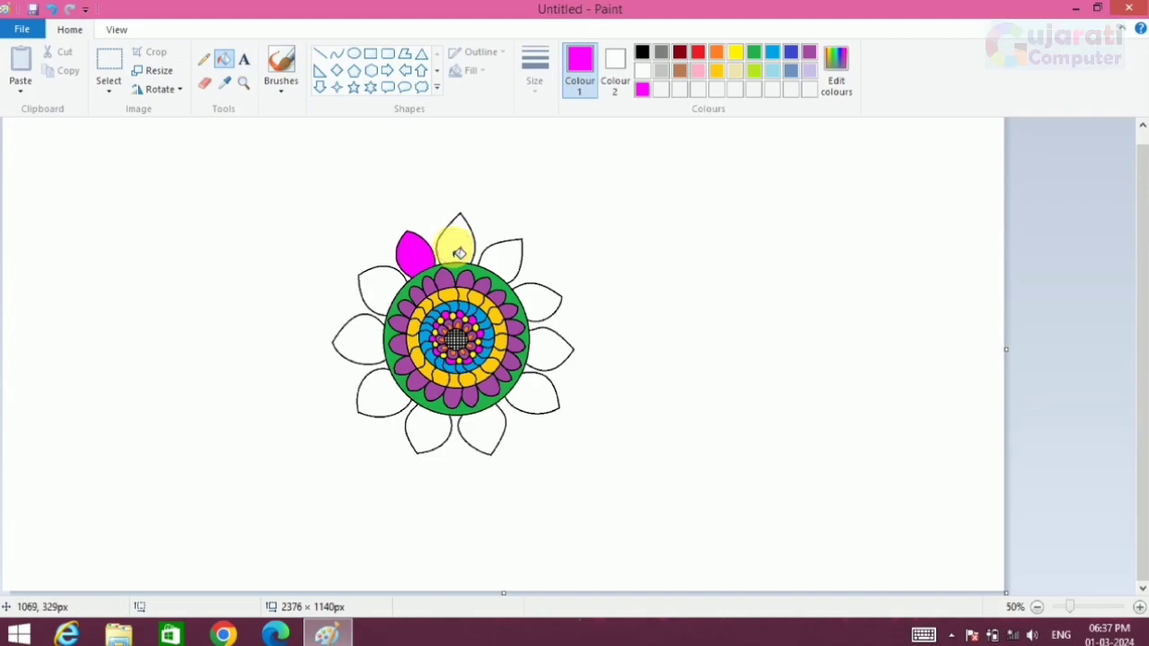
left_click(500, 262)
left_click(538, 303)
left_click(547, 350)
left_click(535, 395)
left_click(477, 434)
left_click(428, 431)
left_click(384, 406)
left_click(359, 339)
left_click(388, 294)
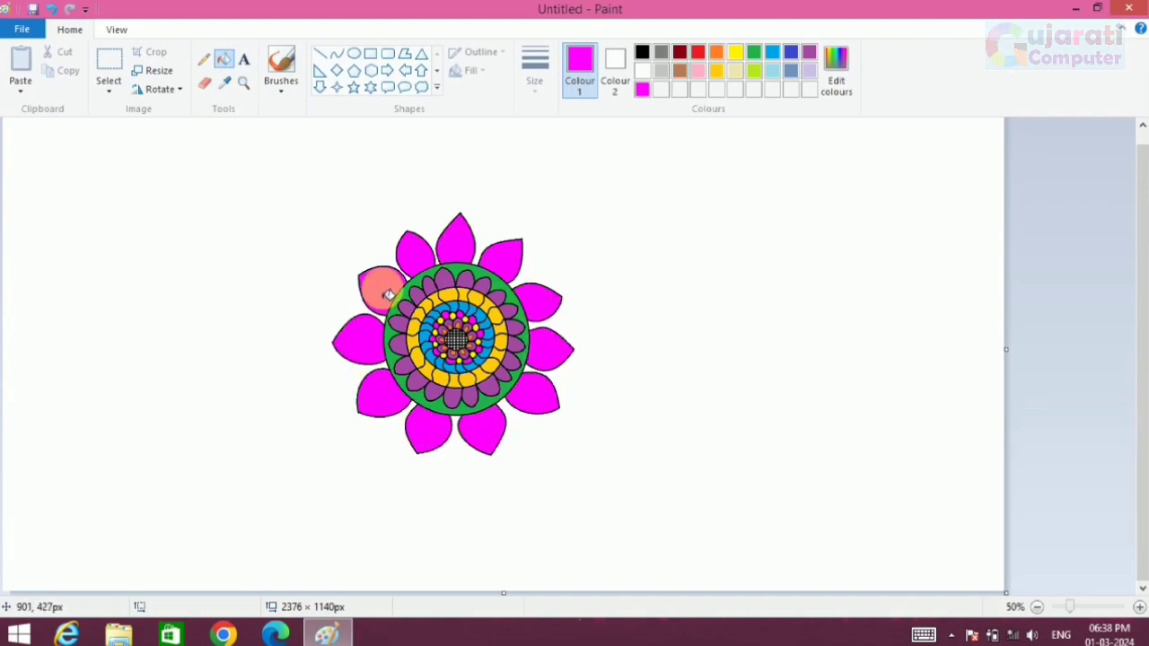
left_click(337, 54)
left_click_drag(591, 272, 607, 434)
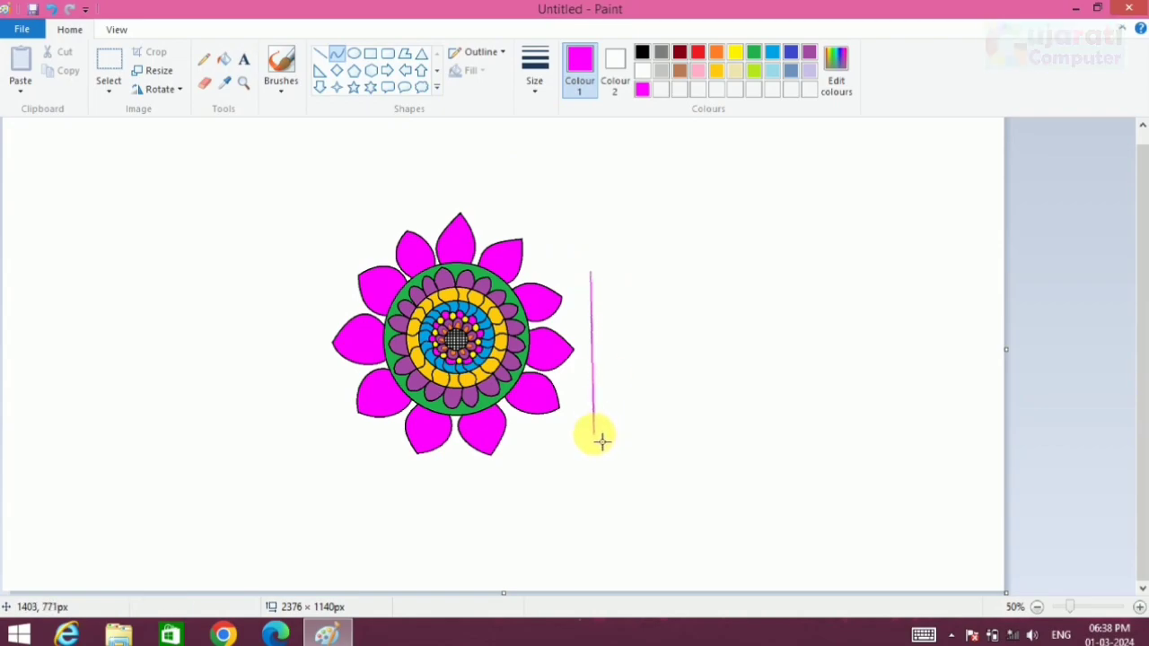
mouse_move(612, 380)
left_mouse_down()
mouse_move(638, 380)
mouse_move(627, 376)
left_mouse_up()
left_click(617, 325)
left_click(1138, 607)
left_click_drag(1138, 282, 1140, 360)
left_click_drag(513, 600, 865, 595)
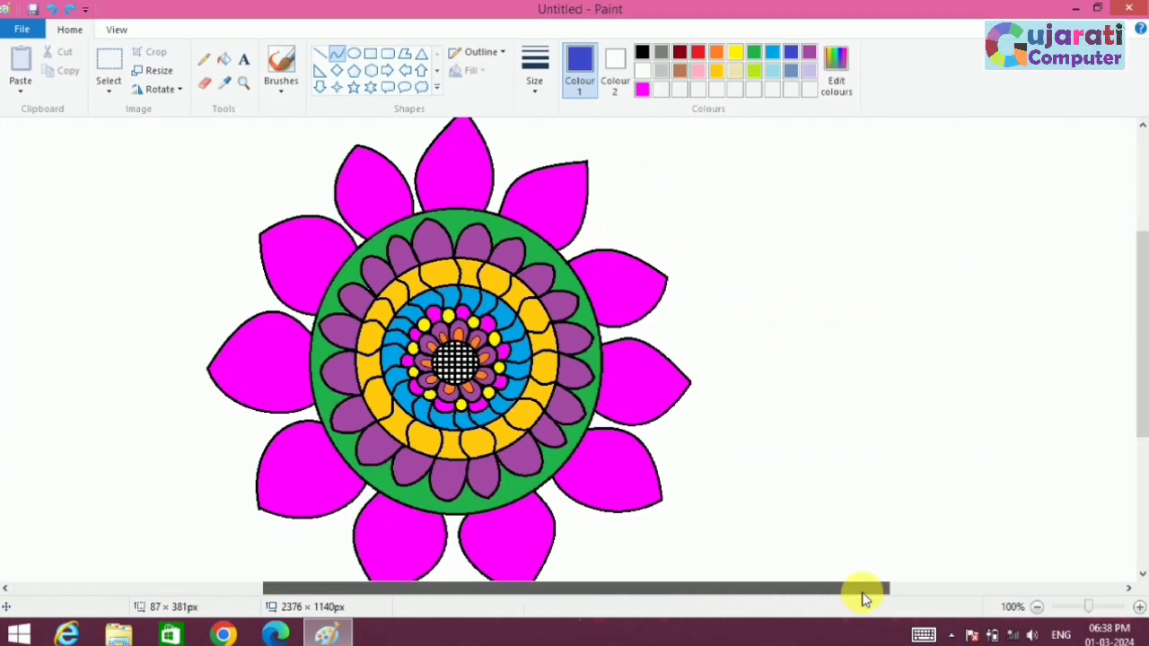
left_click(1038, 607)
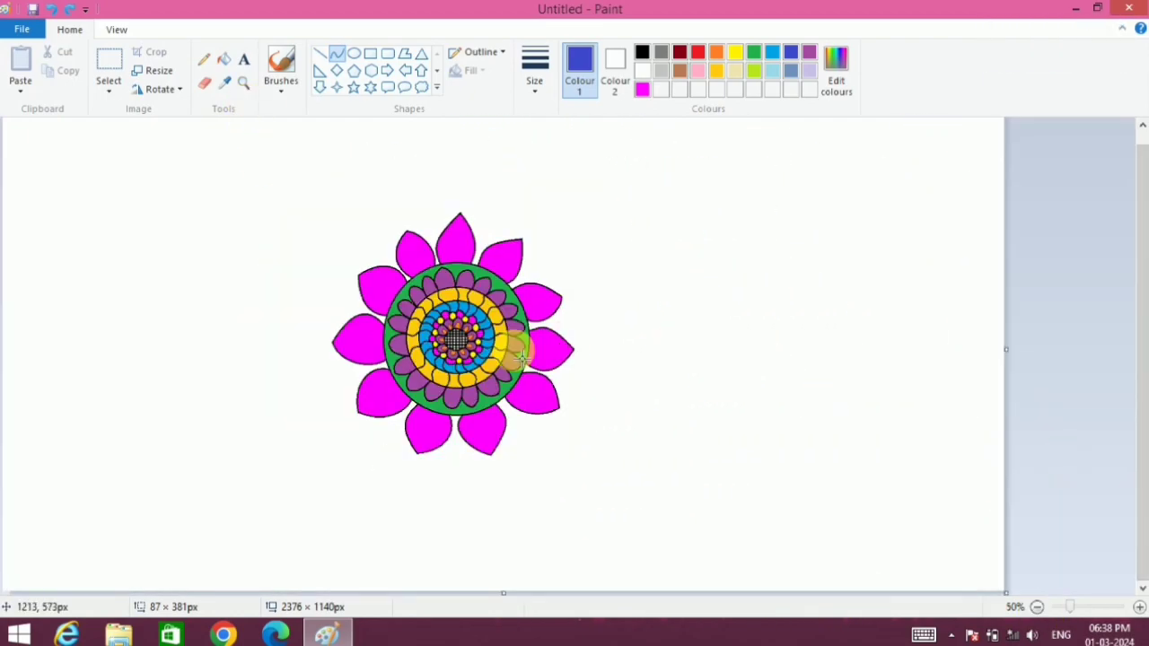
left_click_drag(1069, 606, 1070, 606)
Select the whole flower with a rectangular selection and enlarge it proportionally on the canvas
left_click(119, 72)
left_click_drag(319, 185, 626, 494)
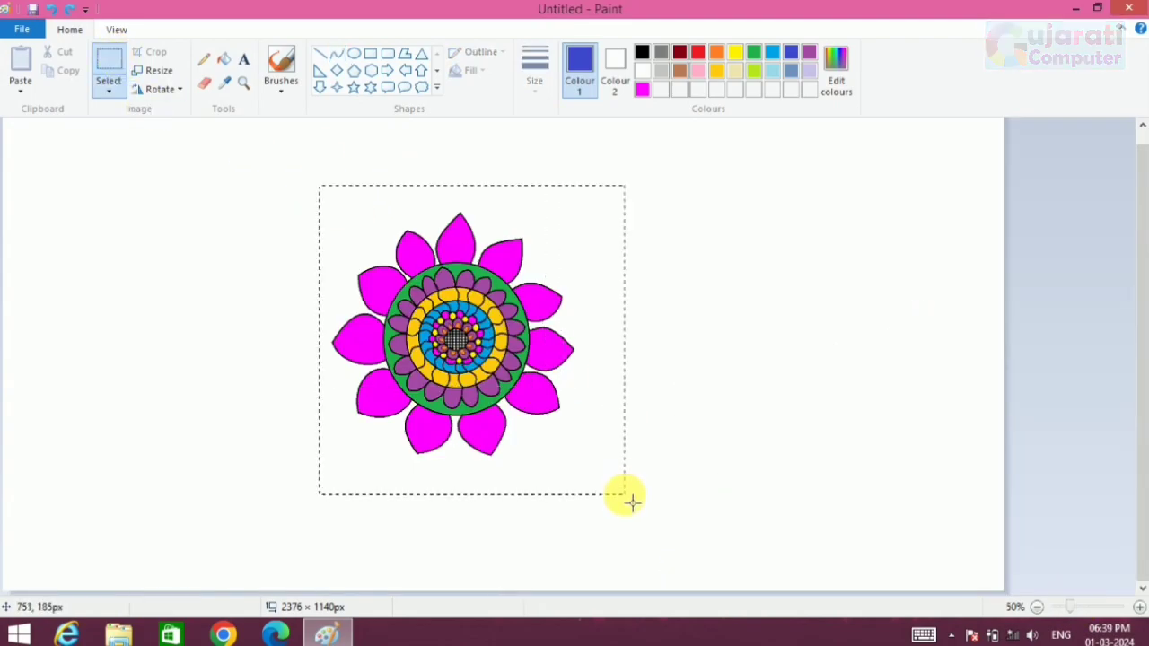
left_click(159, 71)
left_click(130, 388)
left_click(148, 70)
left_click(196, 160)
key("Return")
left_click(826, 290)
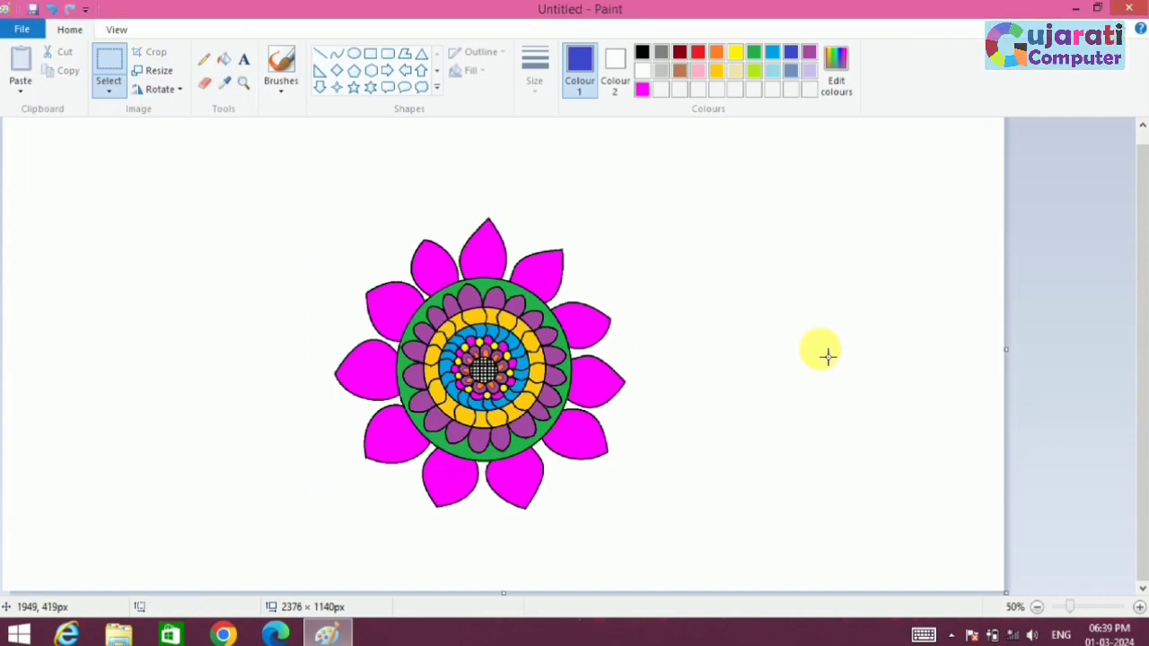